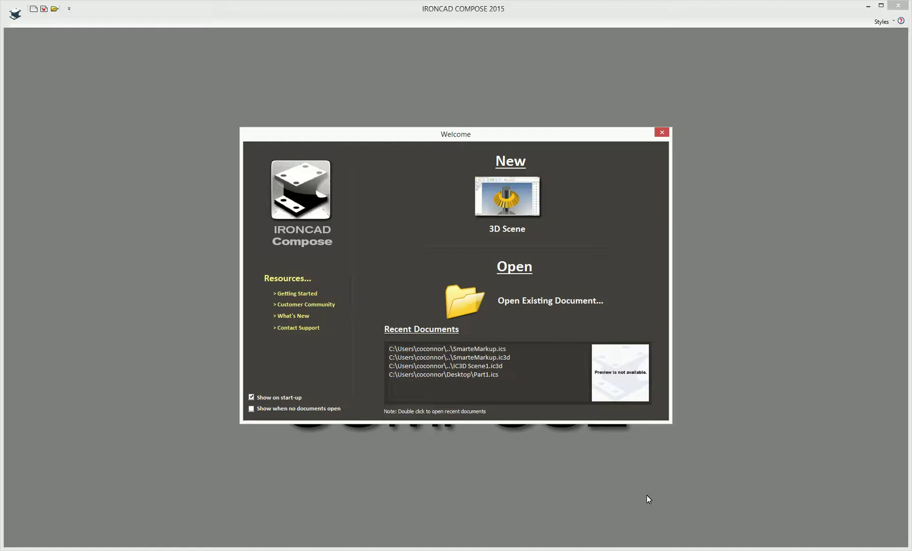
Step: Open SmarteMarkup.ics from the Welcome dialog's Recent Documents list
{"action": "left_click", "coordinate": [461, 349]}
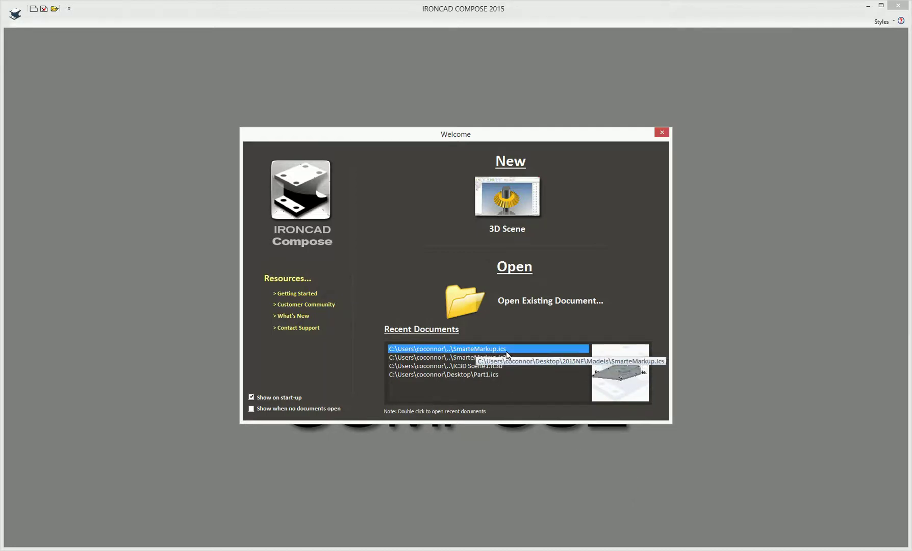
{"action": "double_click", "coordinate": [478, 349]}
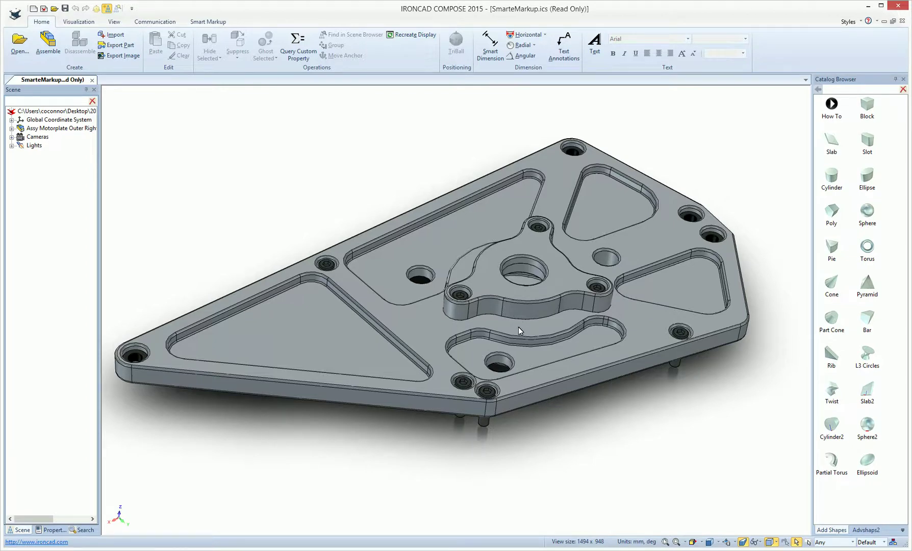
Step: Orbit the plate, check the Assy Motorplate Outer Right part list, and zoom into the central boss
{"action": "mouse_move", "coordinate": [591, 335]}
{"action": "middle_mouse_down"}
{"action": "mouse_move", "coordinate": [602, 380]}
{"action": "mouse_move", "coordinate": [606, 300]}
{"action": "mouse_move", "coordinate": [601, 378]}
{"action": "mouse_move", "coordinate": [605, 343]}
{"action": "middle_mouse_up"}
{"action": "left_click", "coordinate": [11, 128]}
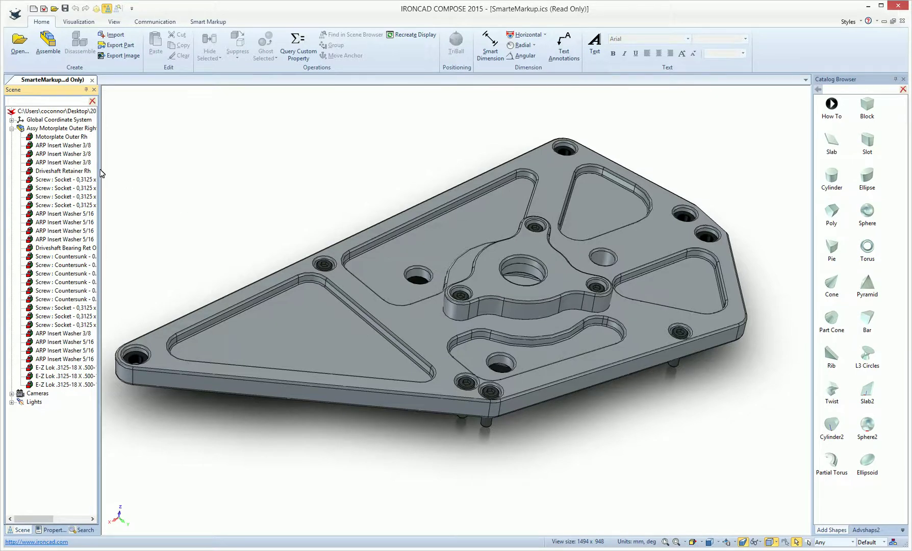
{"action": "left_click", "coordinate": [11, 129]}
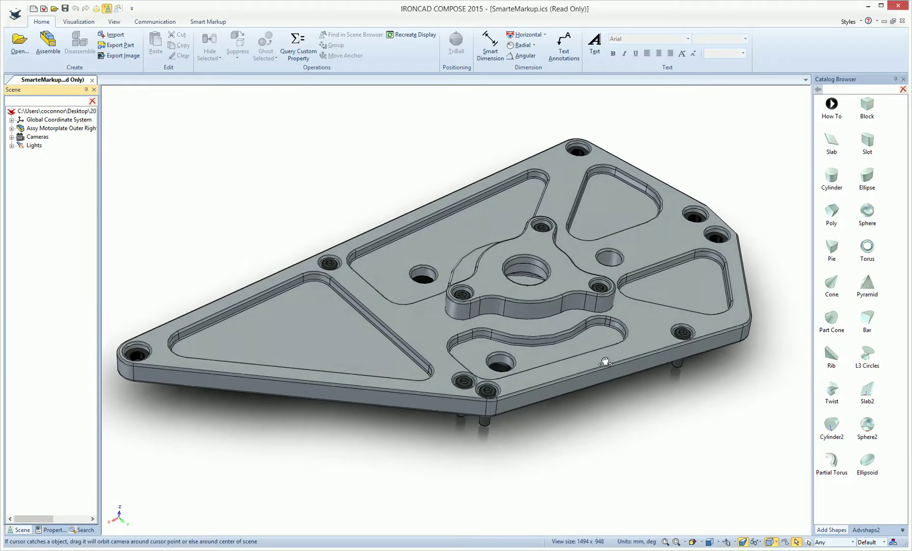
{"action": "scroll", "coordinate": [545, 258], "scroll_direction": "up", "scroll_amount": 5}
{"action": "scroll", "coordinate": [498, 292], "scroll_direction": "up", "scroll_amount": 2}
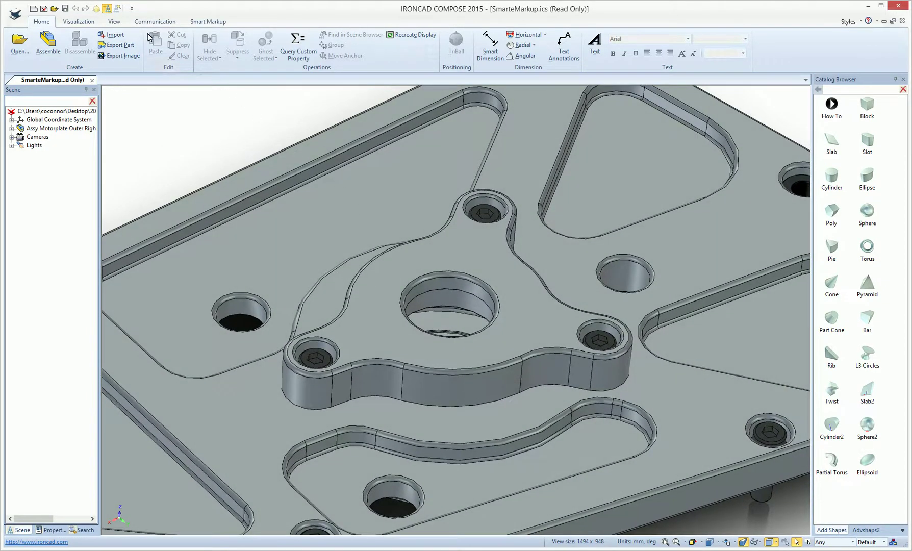
{"action": "left_click", "coordinate": [522, 46]}
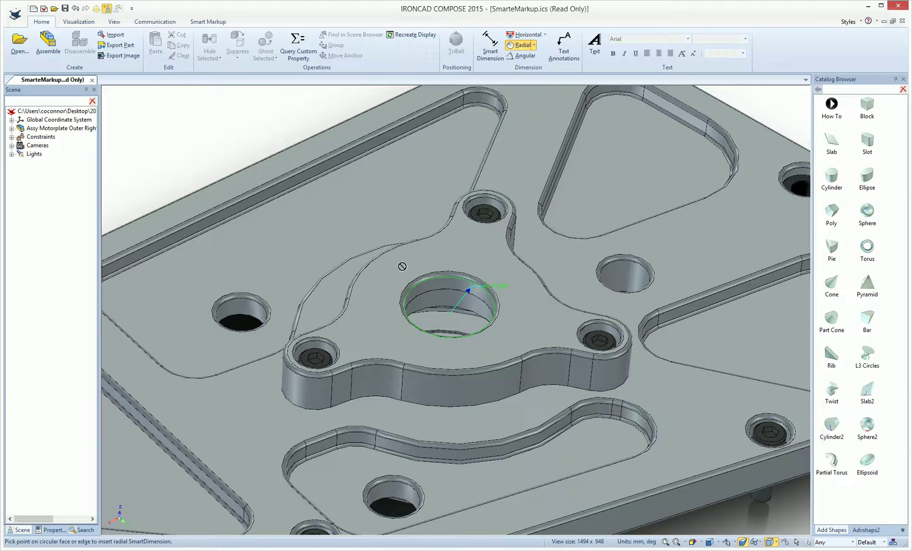
{"action": "right_click", "coordinate": [500, 285]}
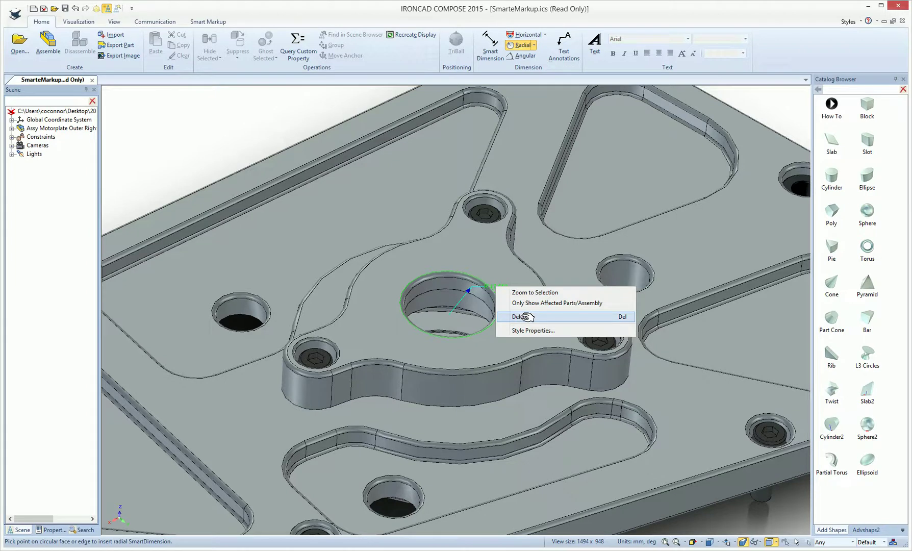
{"action": "left_click", "coordinate": [523, 316]}
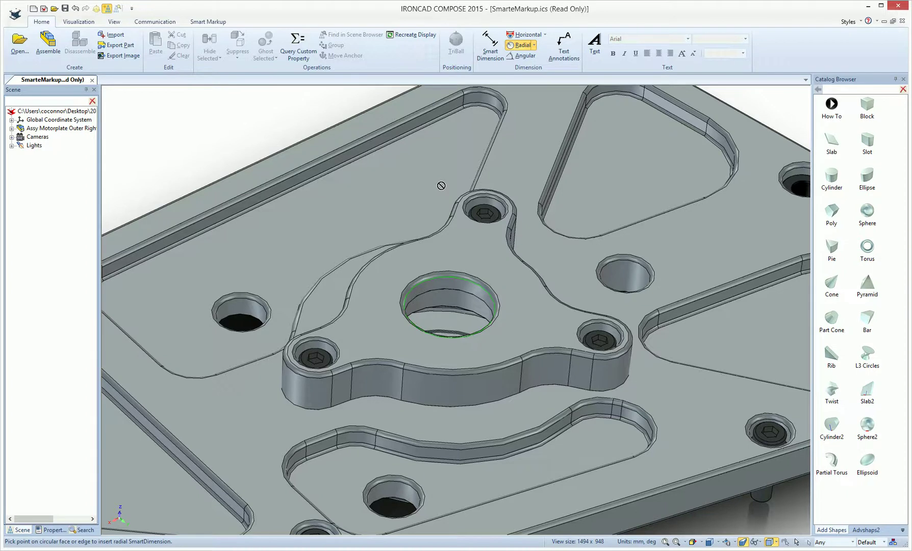
Step: Select the motor plate part and enter SmartMarkup review mode
{"action": "left_click", "coordinate": [208, 22]}
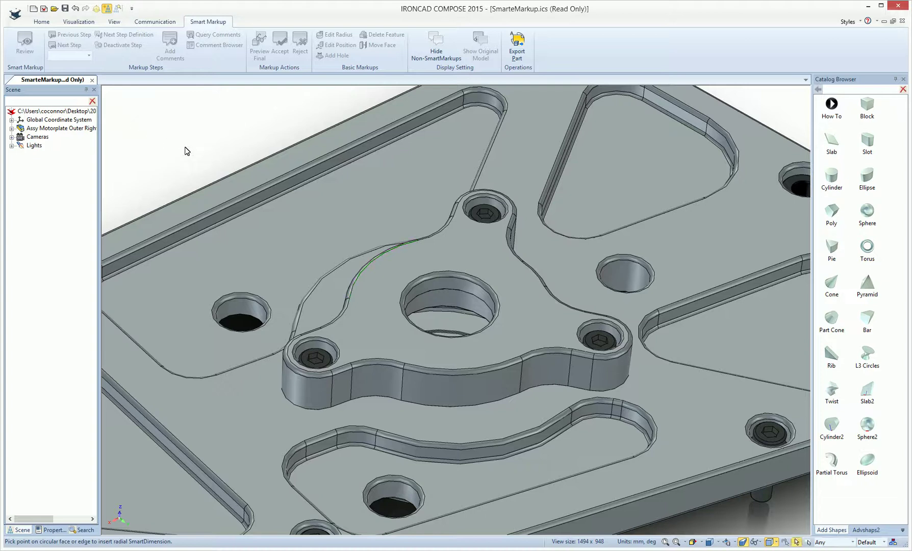
{"action": "left_click", "coordinate": [441, 268]}
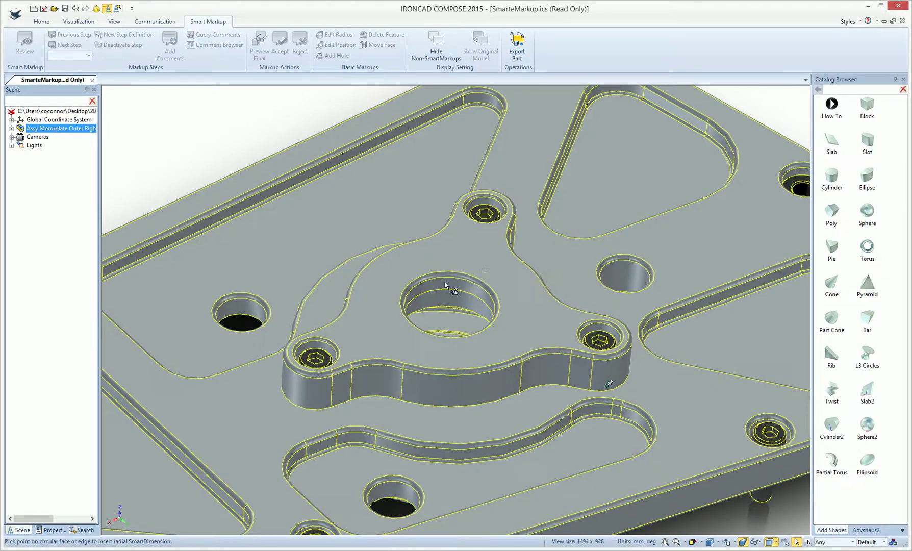
{"action": "left_click", "coordinate": [24, 43]}
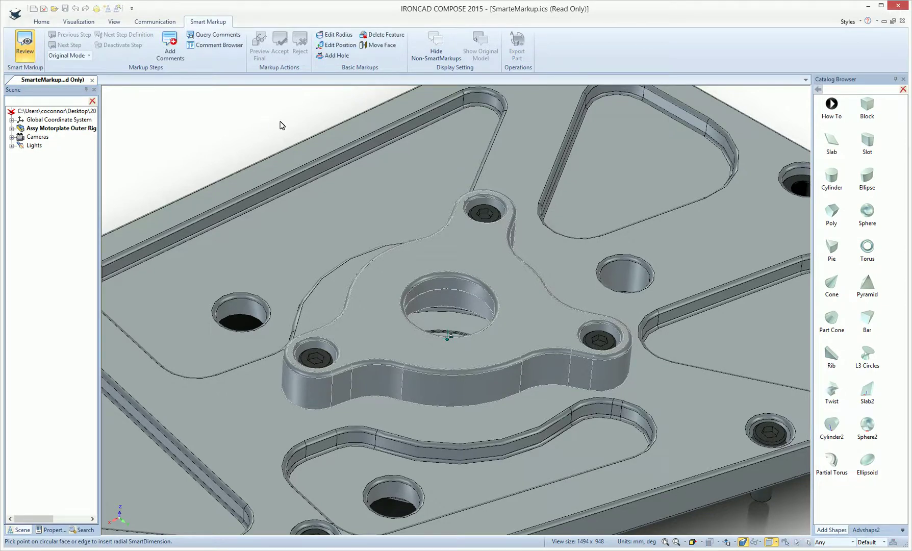
Step: Change the central bore's radius from 17.550 to 18.5 with Edit Radius
{"action": "left_click", "coordinate": [335, 34]}
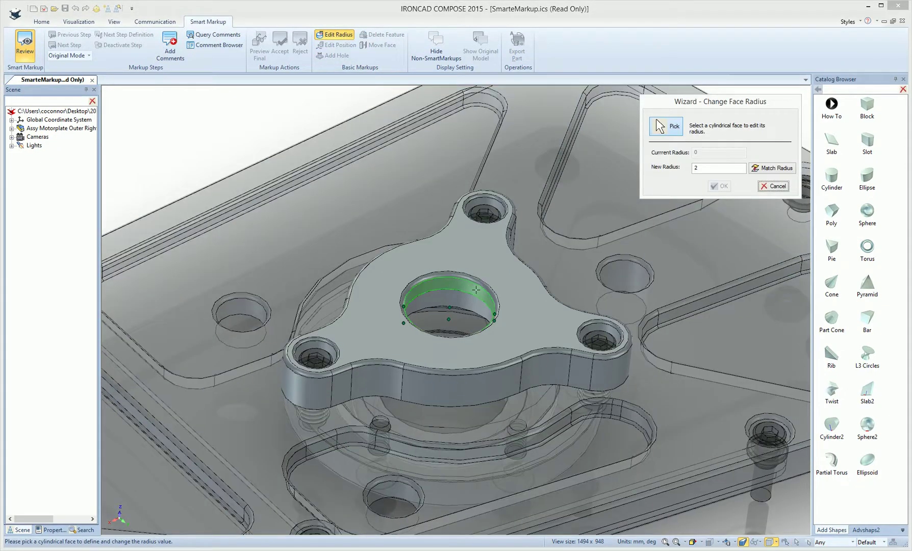
{"action": "left_click", "coordinate": [465, 284]}
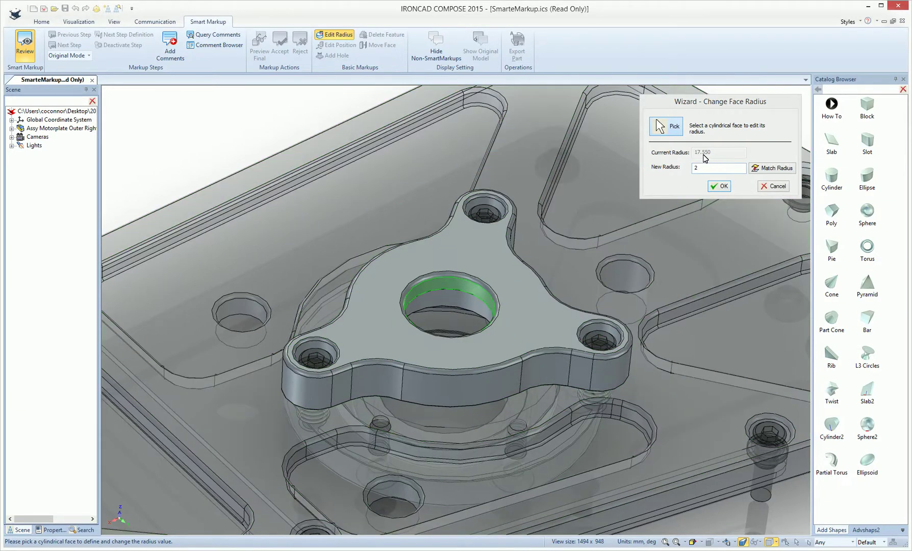
{"action": "double_click", "coordinate": [699, 169]}
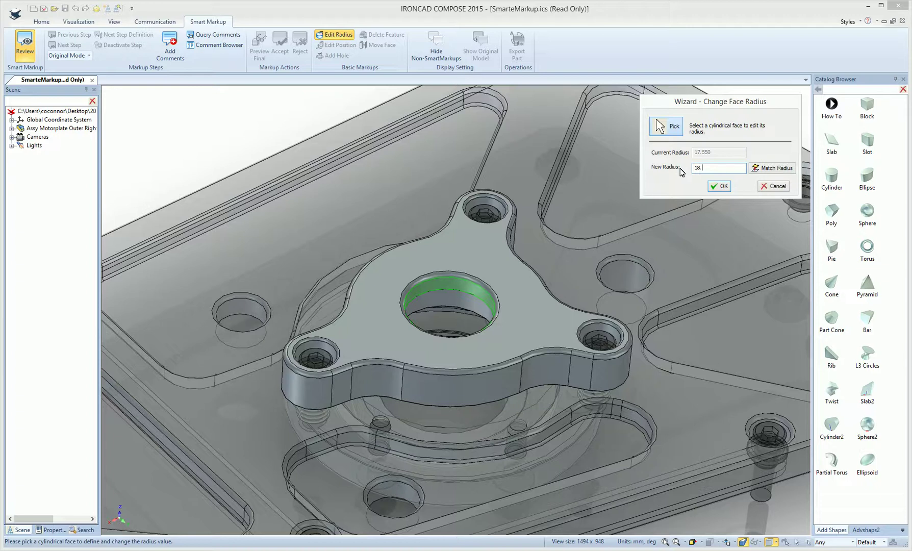
{"action": "left_click", "coordinate": [720, 187]}
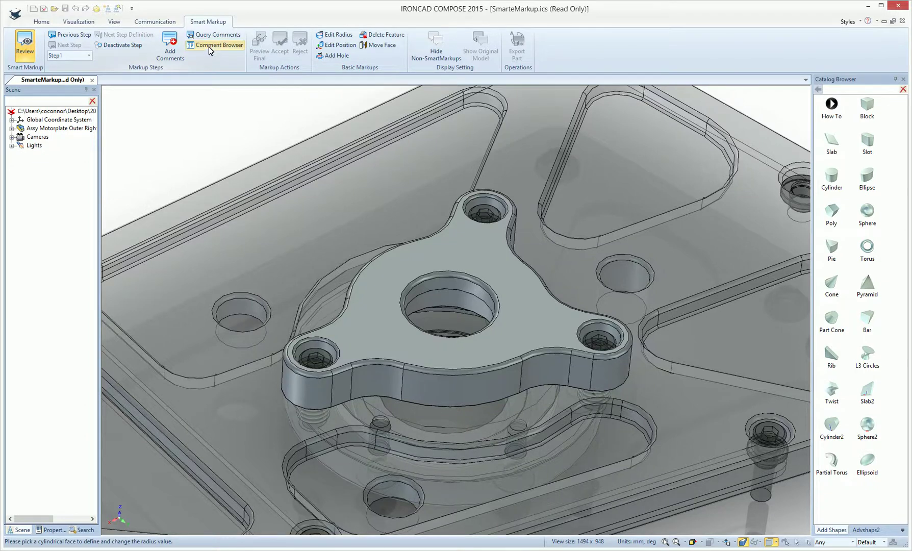
Step: Give Step1 the description 'Change from 17.5 to 18.5 for clearance.' in the Comment Browser
{"action": "left_click", "coordinate": [209, 47]}
{"action": "left_click", "coordinate": [727, 210]}
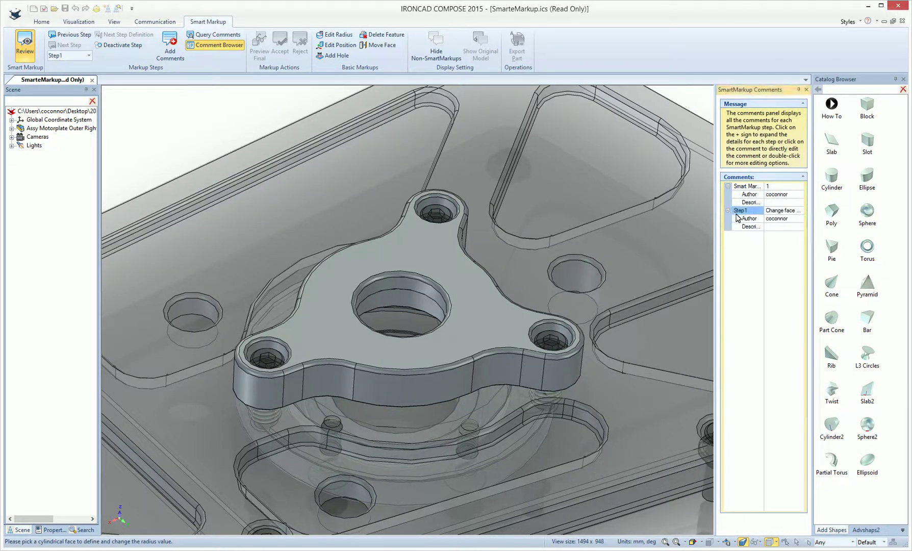
{"action": "double_click", "coordinate": [775, 226]}
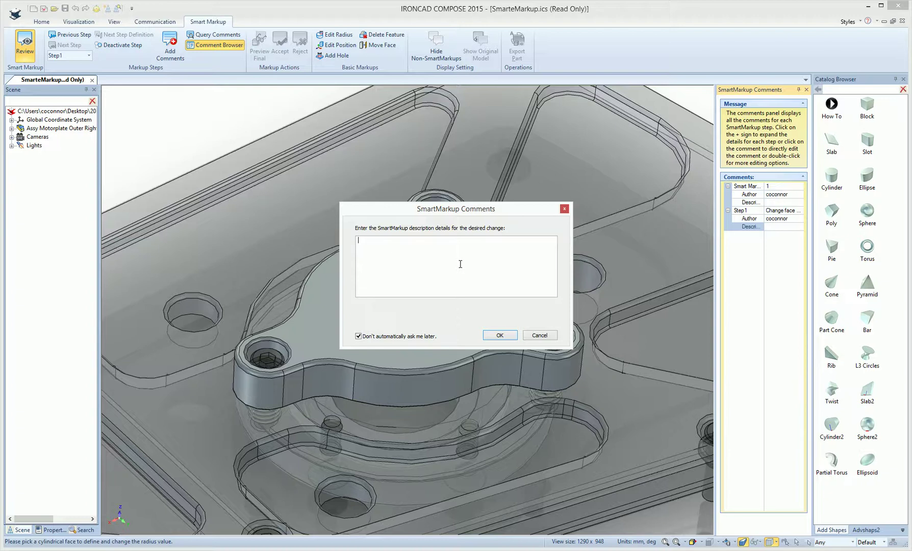
{"action": "type", "text": "Change from 17.5 to 18.5 for clearance."}
{"action": "left_click", "coordinate": [499, 336]}
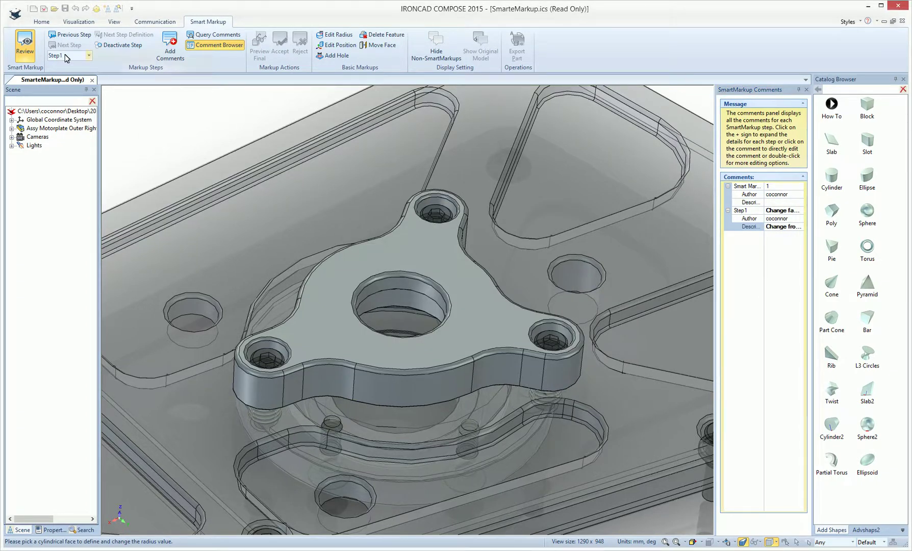
Step: Exit review mode, confirm the Security setting dialog, and orbit the plate with its markup pin
{"action": "left_click", "coordinate": [28, 45]}
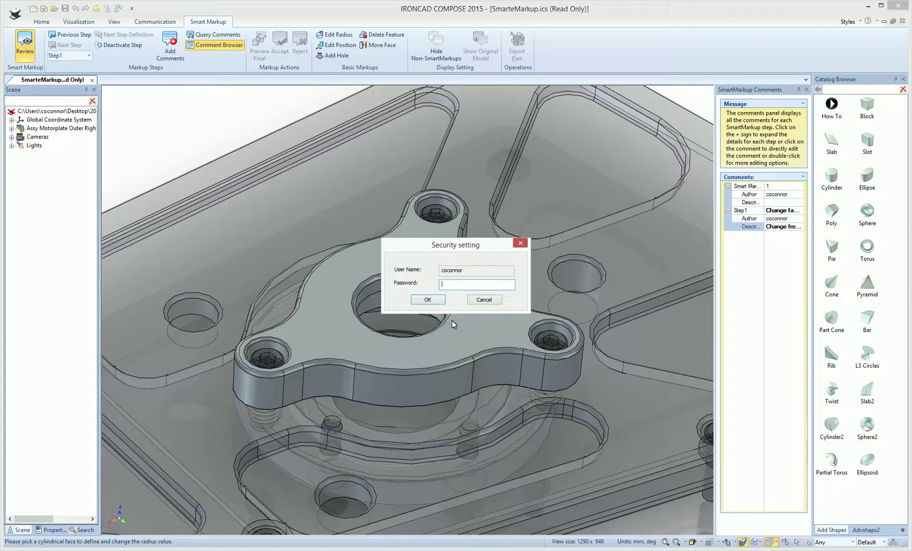
{"action": "left_click", "coordinate": [430, 301]}
{"action": "mouse_move", "coordinate": [483, 347]}
{"action": "middle_mouse_down"}
{"action": "mouse_move", "coordinate": [446, 376]}
{"action": "mouse_move", "coordinate": [521, 387]}
{"action": "mouse_move", "coordinate": [499, 355]}
{"action": "mouse_move", "coordinate": [489, 367]}
{"action": "mouse_move", "coordinate": [489, 331]}
{"action": "mouse_move", "coordinate": [484, 349]}
{"action": "middle_mouse_up"}
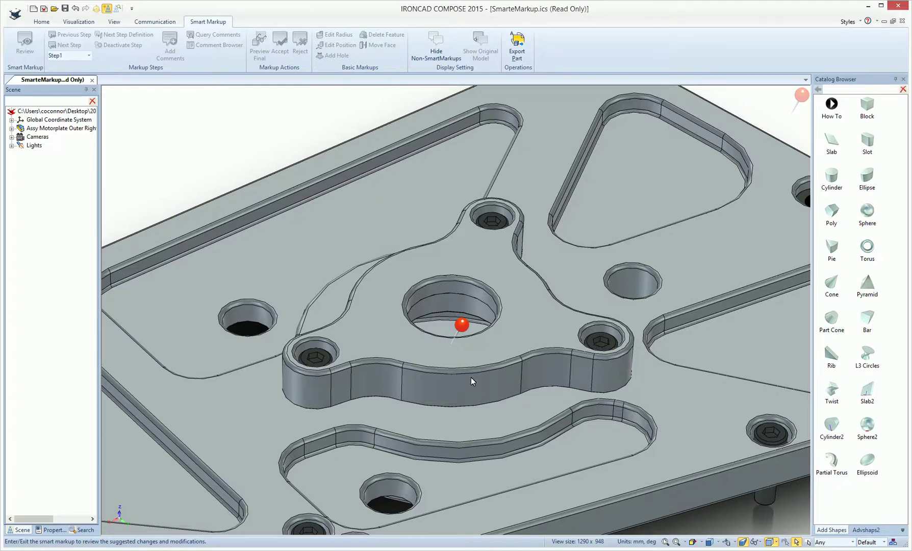
Step: Select the motor plate part, re-enter Review mode, and bring the central boss into view
{"action": "scroll", "coordinate": [471, 377], "scroll_direction": "down", "scroll_amount": 3}
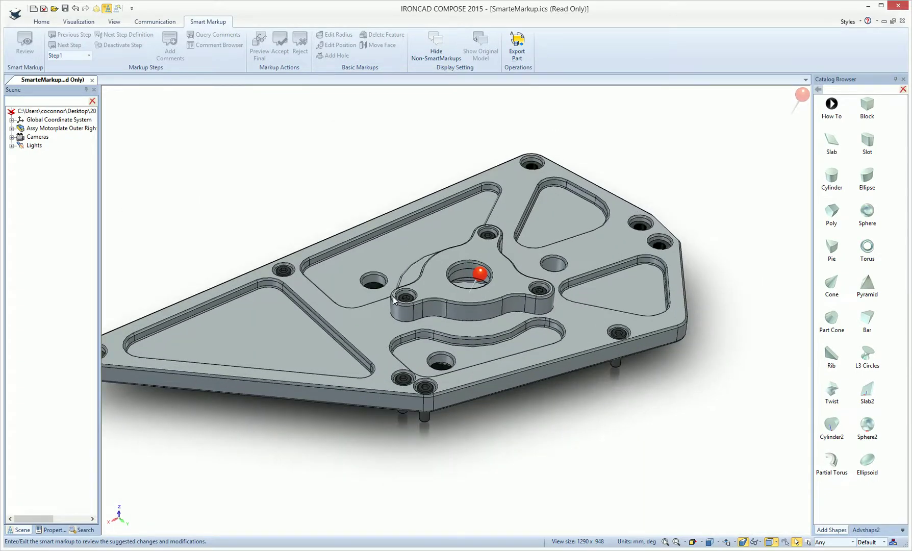
{"action": "left_click", "coordinate": [583, 313]}
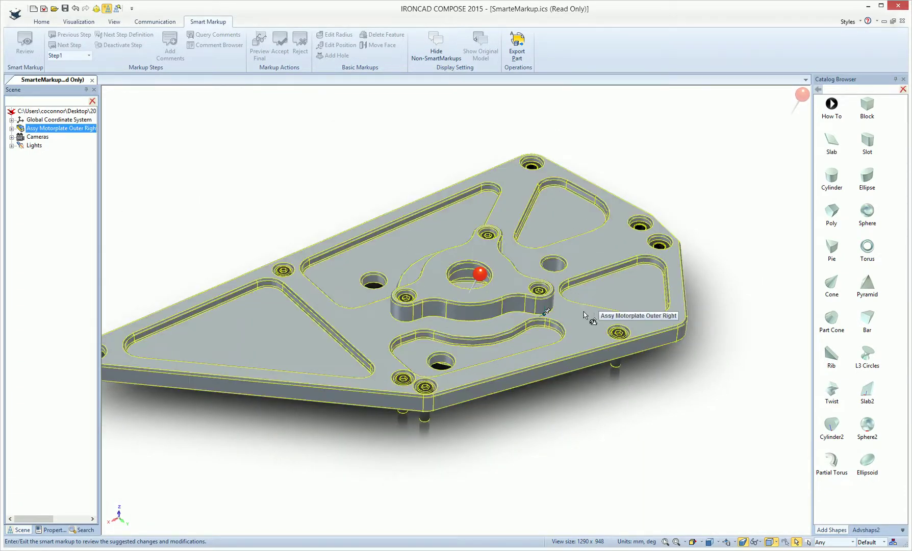
{"action": "left_click", "coordinate": [581, 312]}
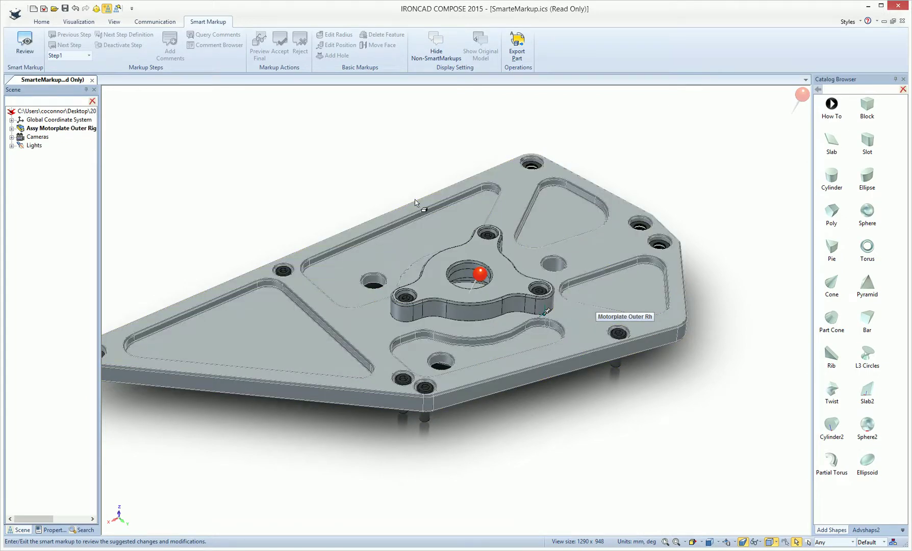
{"action": "left_click", "coordinate": [25, 45]}
{"action": "scroll", "coordinate": [570, 270], "scroll_direction": "up", "scroll_amount": 5}
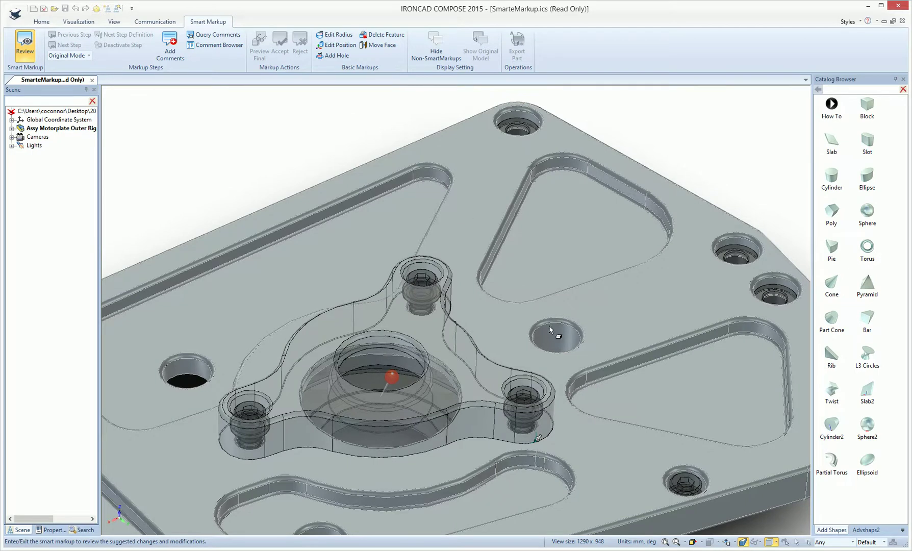
{"action": "middle_click_drag", "start_coordinate": [525, 262], "coordinate": [441, 240]}
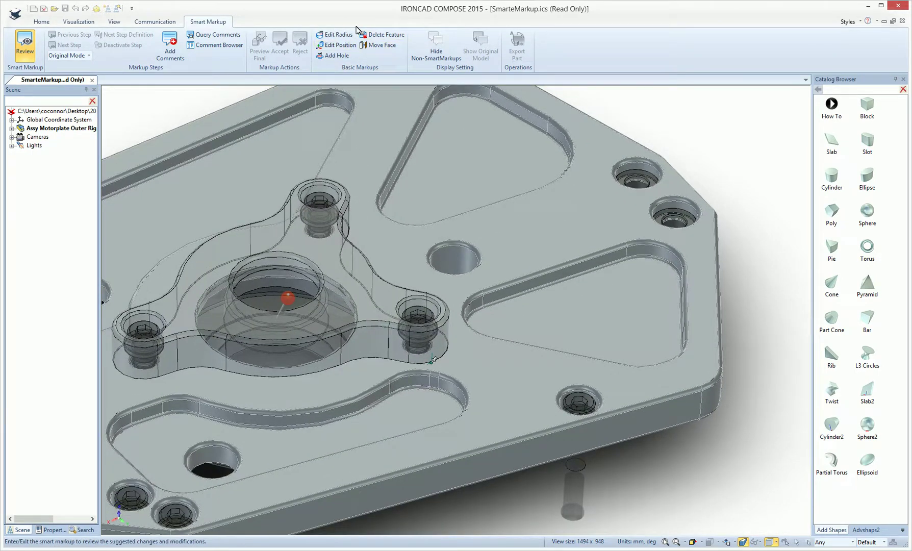
{"action": "scroll", "coordinate": [434, 176], "scroll_direction": "down", "scroll_amount": 1}
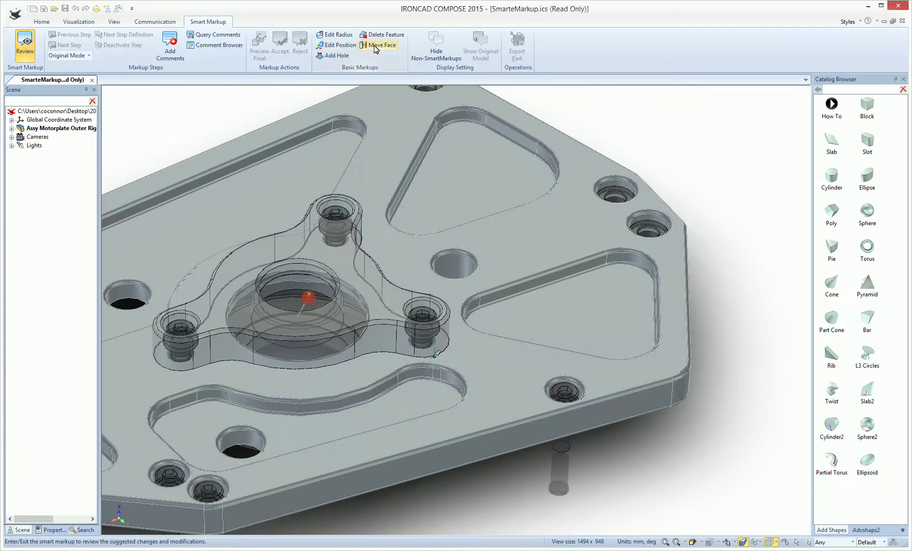
Step: Reposition the small hole to a new point on the top face as Step1
{"action": "left_click", "coordinate": [339, 46]}
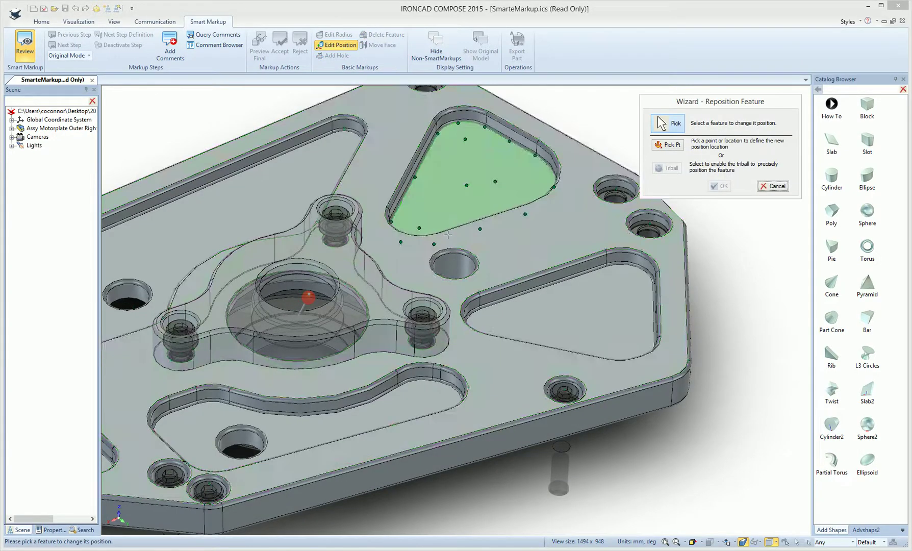
{"action": "left_click", "coordinate": [461, 262]}
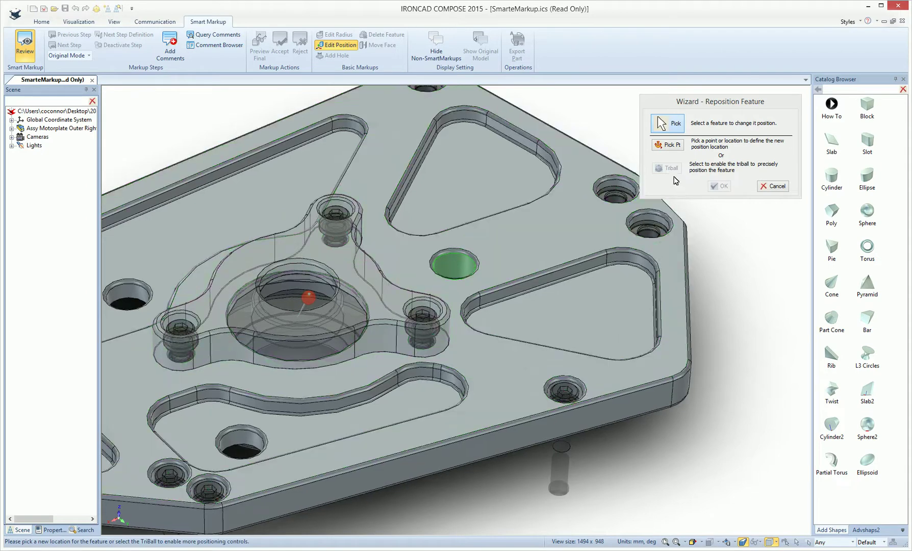
{"action": "left_click", "coordinate": [661, 149]}
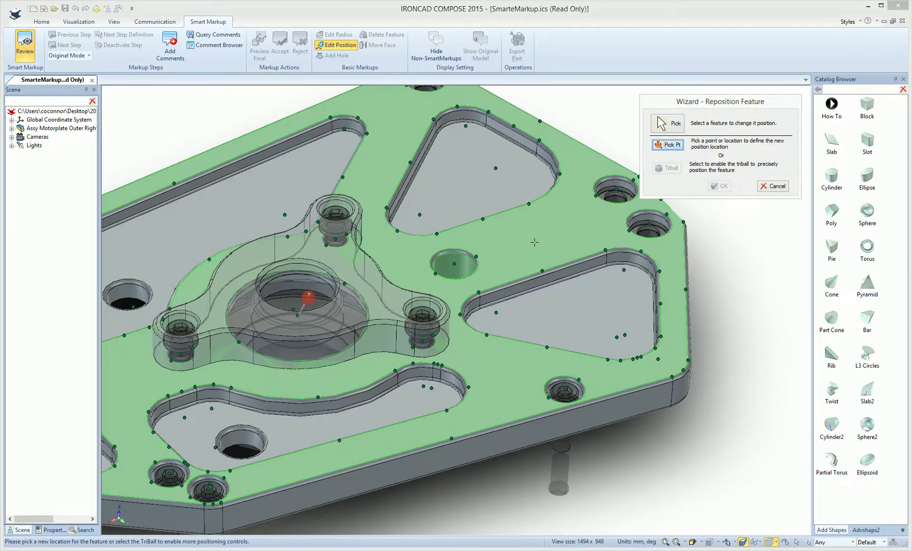
{"action": "left_click", "coordinate": [534, 242]}
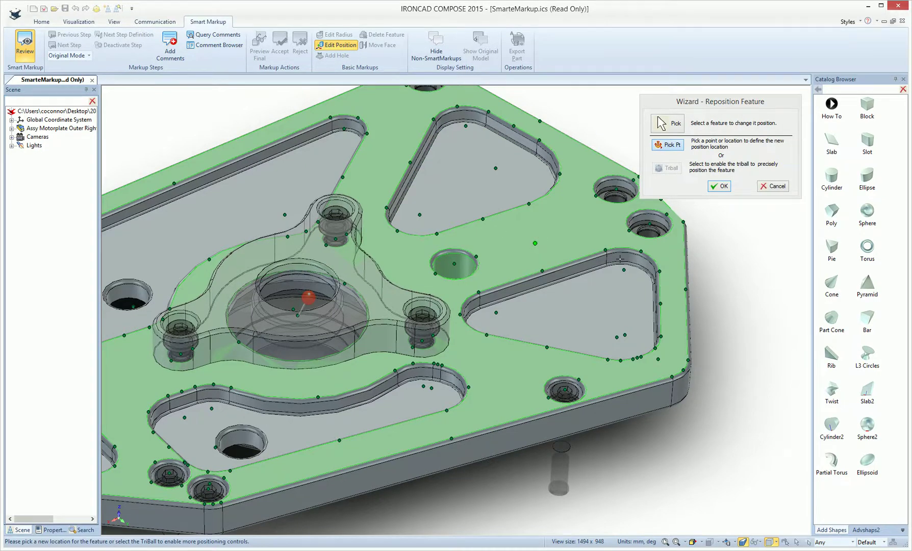
{"action": "left_click", "coordinate": [719, 186]}
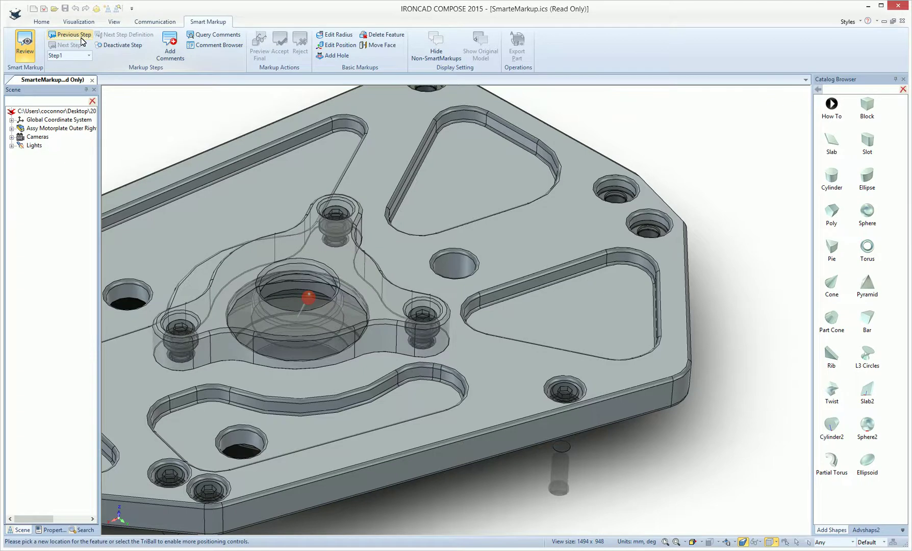
Step: Give Step1 the description 'Move to middle of pockets' and pan to centre the boss
{"action": "left_click", "coordinate": [217, 45]}
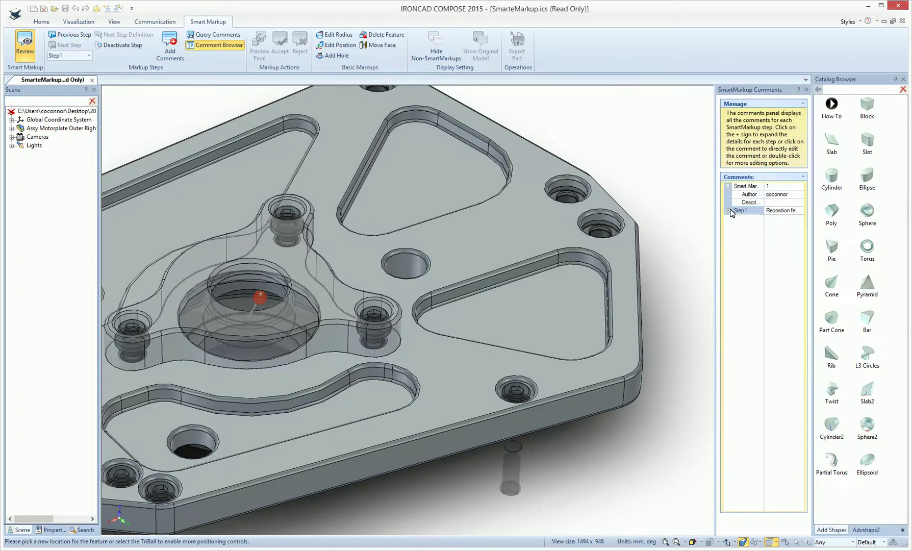
{"action": "left_click", "coordinate": [728, 210]}
{"action": "double_click", "coordinate": [780, 227]}
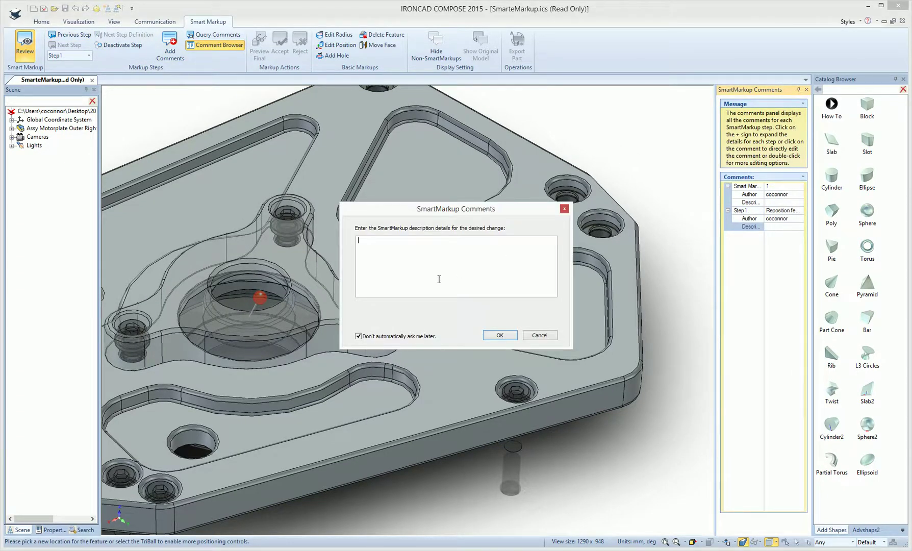
{"action": "type", "text": "Move to middle of poc"}
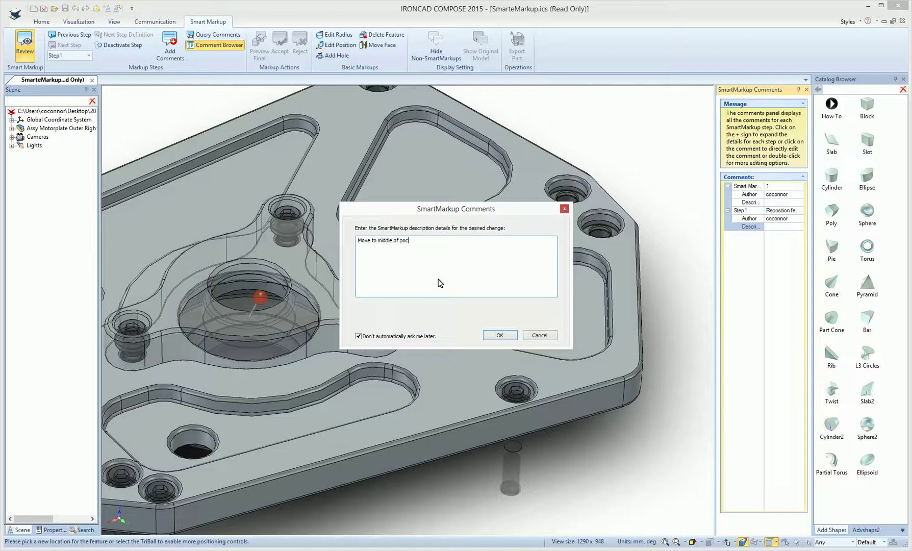
{"action": "type", "text": "kets"}
{"action": "left_click", "coordinate": [499, 335]}
{"action": "key", "text": "F2"}
{"action": "left_click_drag", "start_coordinate": [357, 331], "coordinate": [555, 257]}
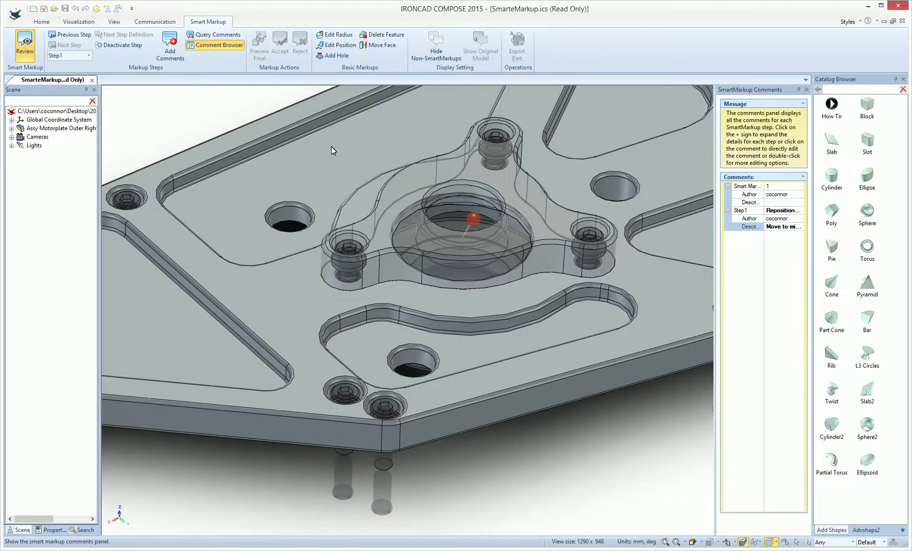
Step: Mark the through-holes below and left of the boss for deletion as Step2 and Step3
{"action": "left_click", "coordinate": [382, 34]}
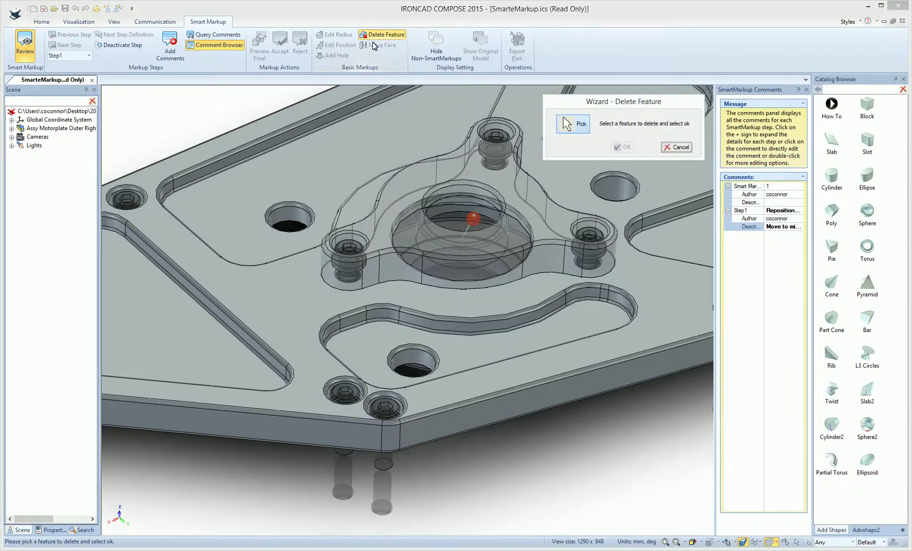
{"action": "left_click", "coordinate": [422, 355]}
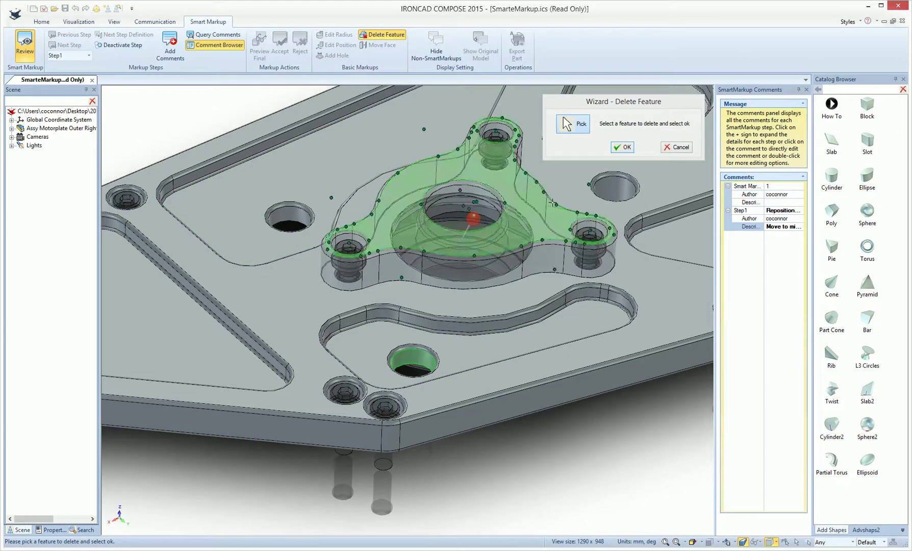
{"action": "left_click", "coordinate": [623, 147]}
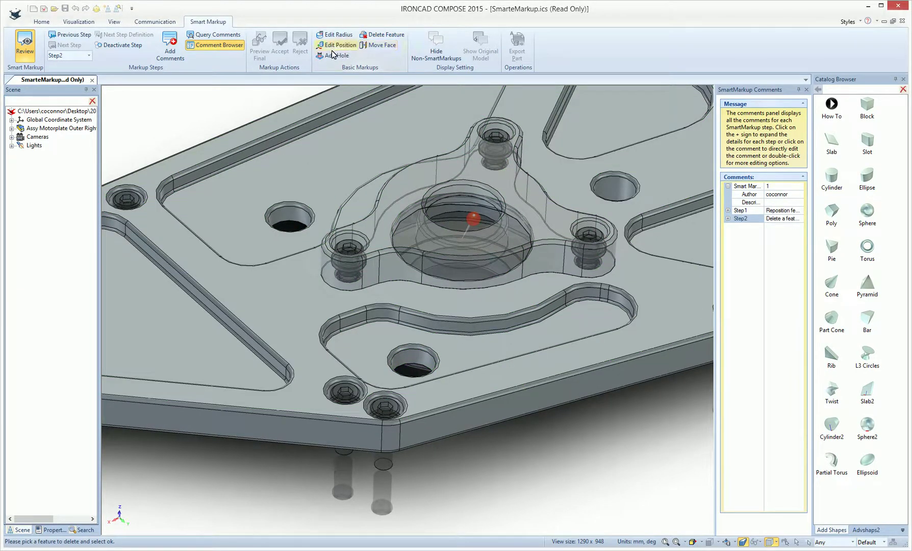
{"action": "left_click", "coordinate": [382, 34]}
{"action": "left_click", "coordinate": [295, 215]}
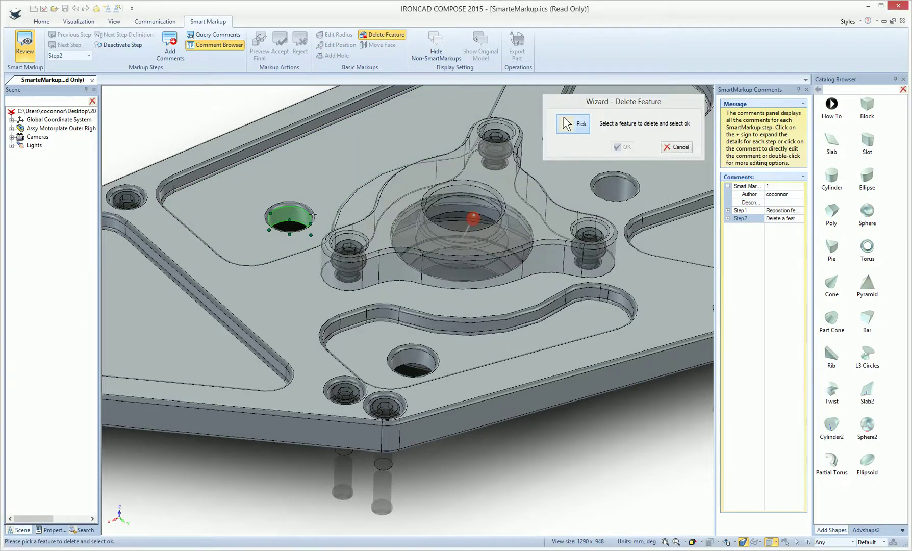
{"action": "left_click", "coordinate": [623, 147]}
Step: Place a radius 10, Through All cylinder hole on the left triangular pocket face
{"action": "middle_click_drag", "start_coordinate": [240, 393], "coordinate": [480, 225]}
{"action": "left_click", "coordinate": [332, 55]}
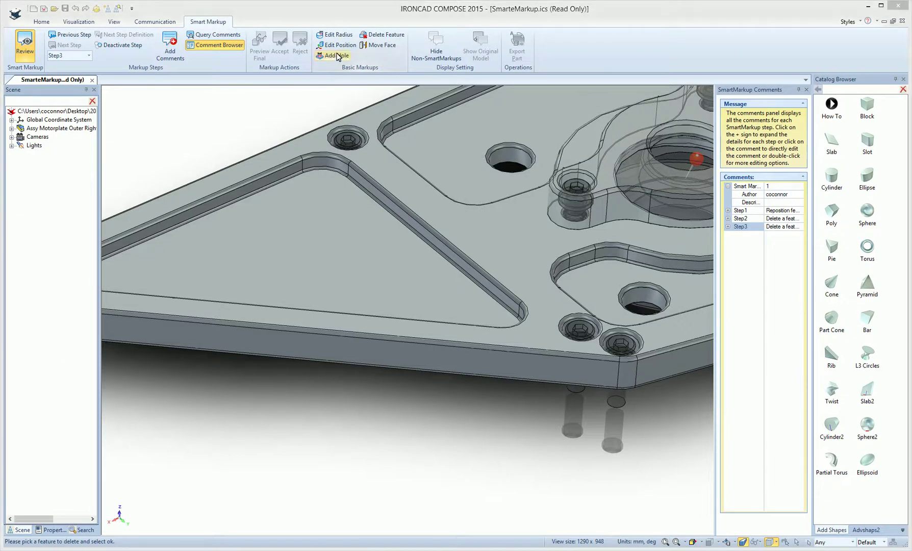
{"action": "left_click", "coordinate": [296, 202]}
{"action": "left_click", "coordinate": [305, 270]}
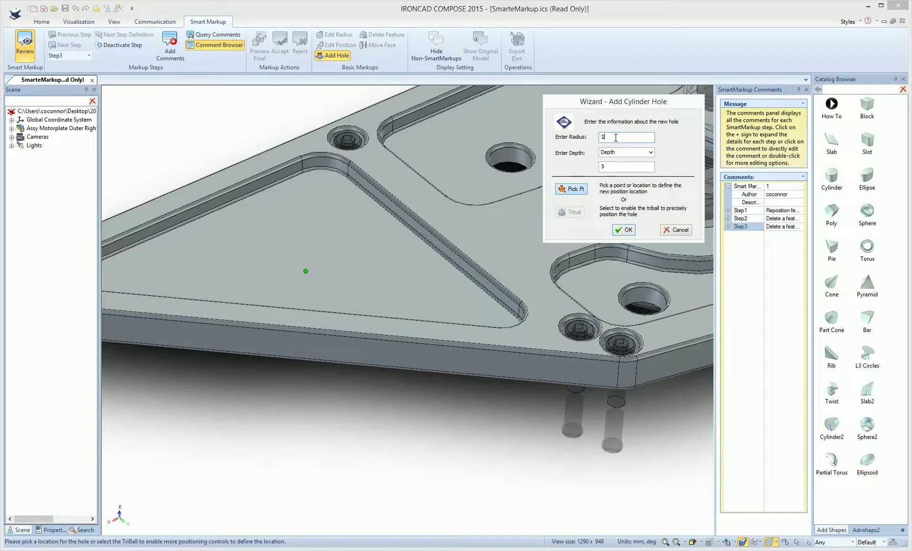
{"action": "left_click_drag", "start_coordinate": [609, 138], "coordinate": [593, 141]}
{"action": "type", "text": "10"}
{"action": "left_click", "coordinate": [650, 152]}
{"action": "left_click", "coordinate": [632, 169]}
{"action": "left_click", "coordinate": [623, 230]}
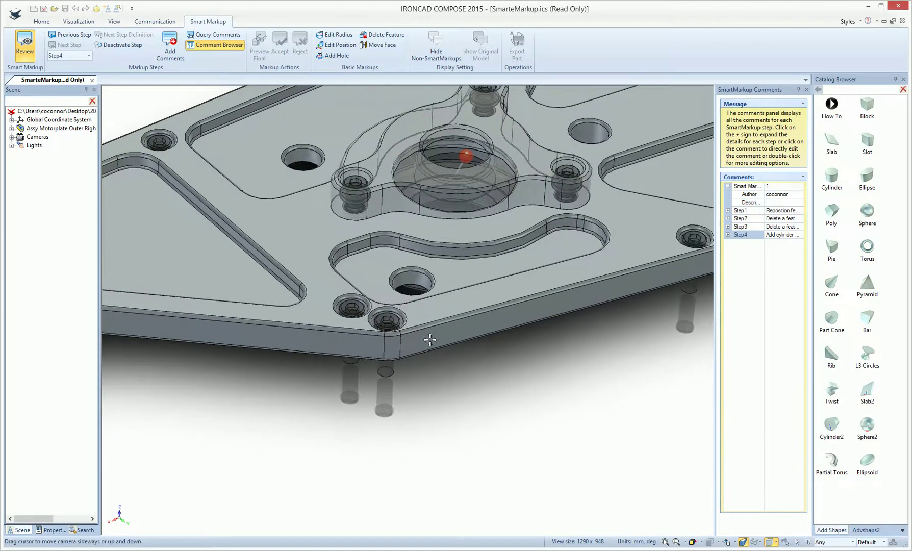
Step: Move the plate's front side face by 5 mm as markup Step5 using Move Face
{"action": "left_click_drag", "start_coordinate": [405, 337], "coordinate": [462, 322]}
{"action": "left_click", "coordinate": [379, 45]}
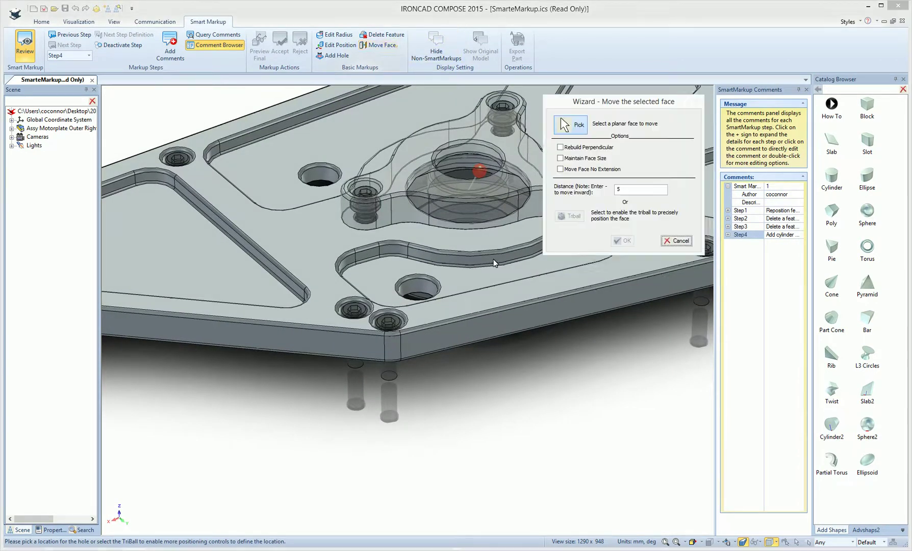
{"action": "left_click", "coordinate": [543, 311]}
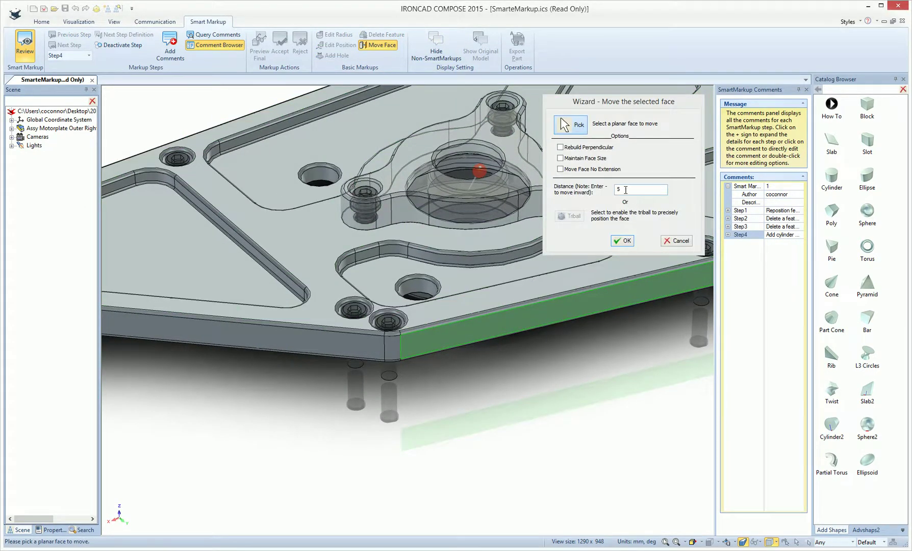
{"action": "left_click", "coordinate": [623, 240]}
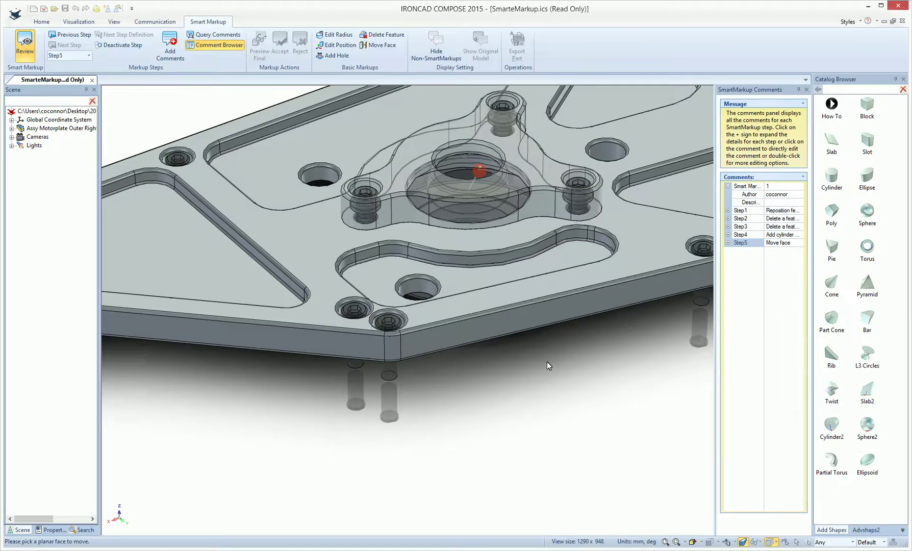
{"action": "scroll", "coordinate": [496, 362], "scroll_direction": "down", "scroll_amount": 4}
{"action": "middle_click_drag", "start_coordinate": [501, 339], "coordinate": [149, 166]}
{"action": "middle_click_drag", "start_coordinate": [206, 173], "coordinate": [234, 196]}
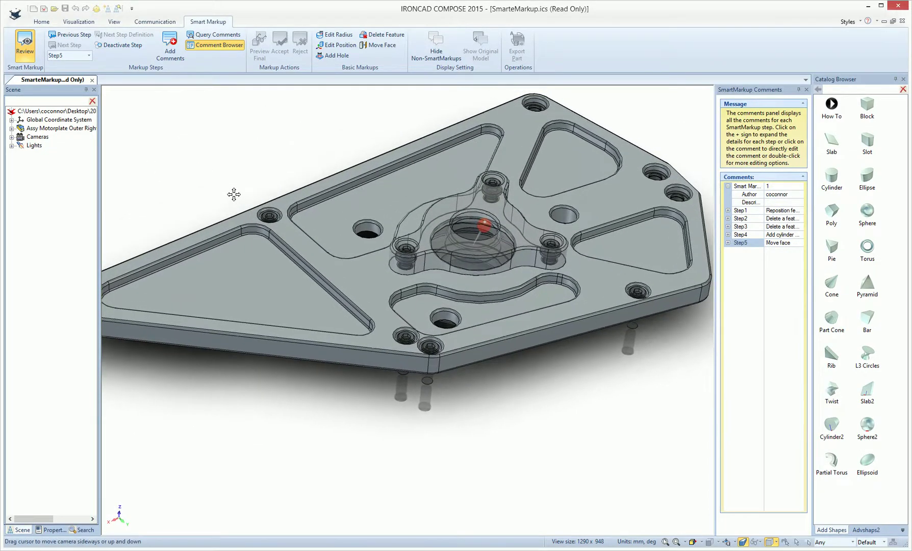
{"action": "left_click", "coordinate": [89, 56]}
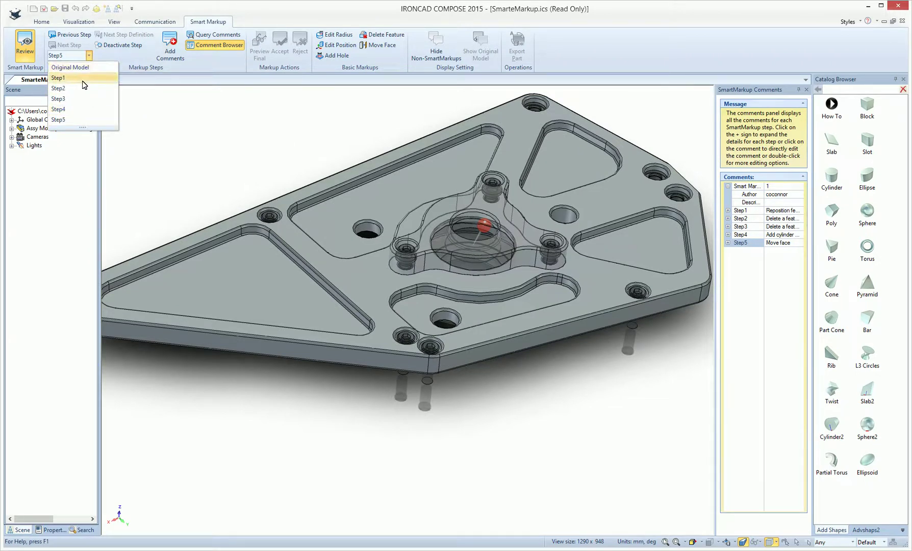
{"action": "left_click", "coordinate": [84, 79]}
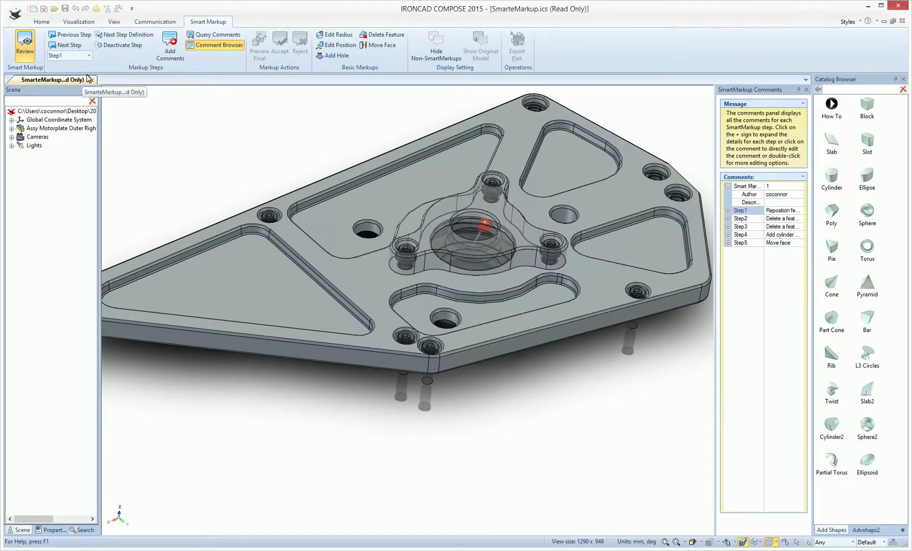
{"action": "left_click", "coordinate": [121, 40]}
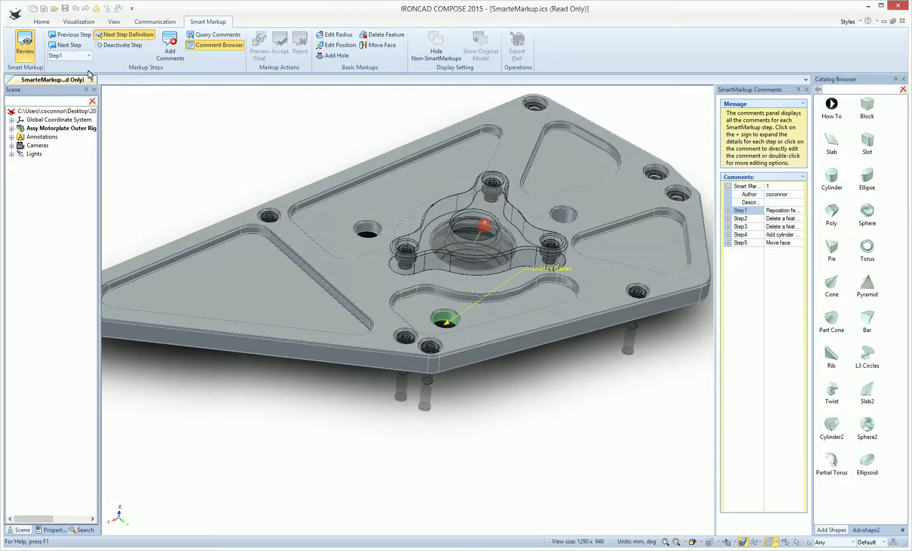
{"action": "left_click", "coordinate": [77, 47]}
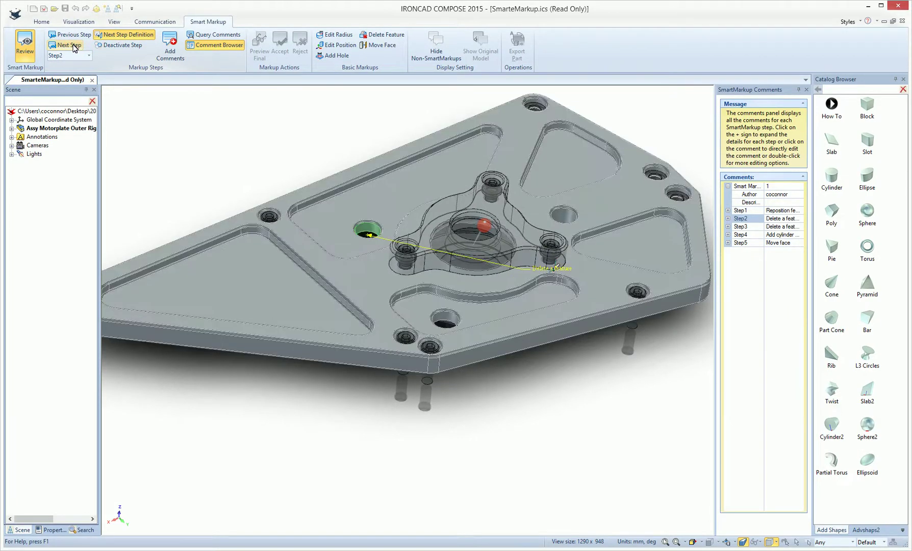
{"action": "left_click", "coordinate": [73, 49]}
{"action": "left_click", "coordinate": [73, 48]}
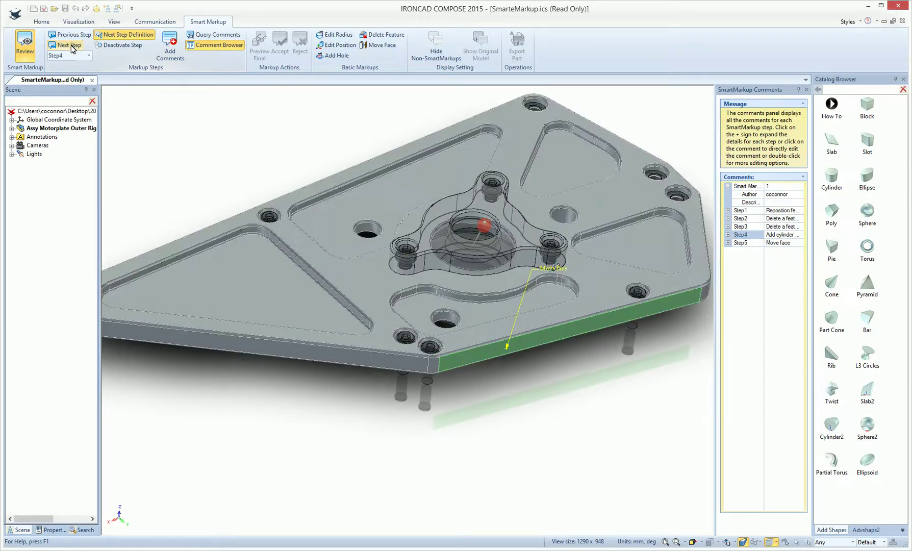
{"action": "left_click", "coordinate": [73, 49]}
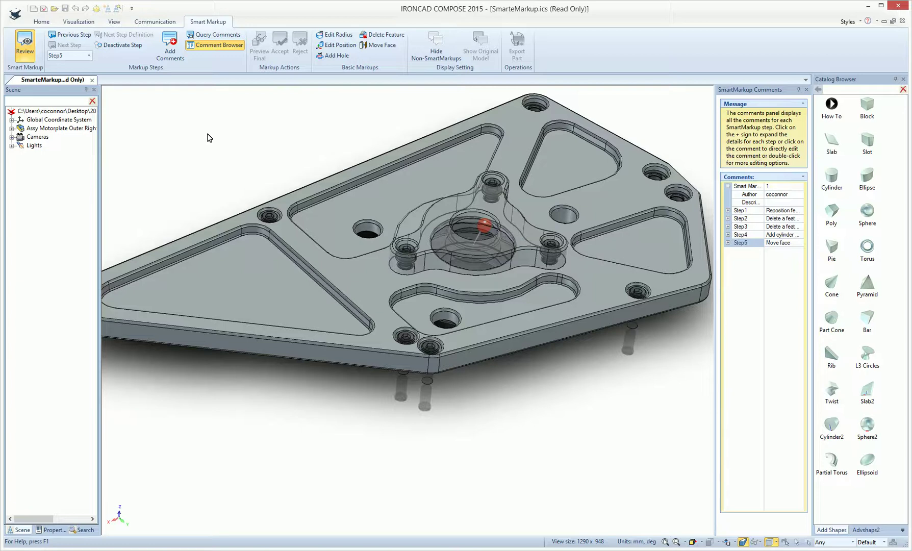
Step: Finish review to apply the markups, then save over SmarteMarkup.ic3d, confirming the replacement
{"action": "left_click", "coordinate": [24, 48]}
{"action": "left_click", "coordinate": [438, 301]}
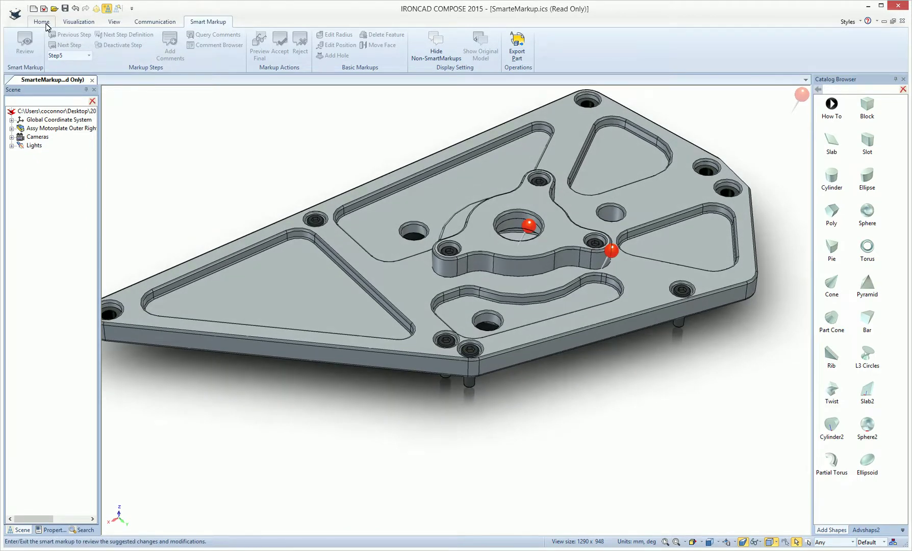
{"action": "left_click", "coordinate": [15, 13]}
{"action": "mouse_move", "coordinate": [30, 39]}
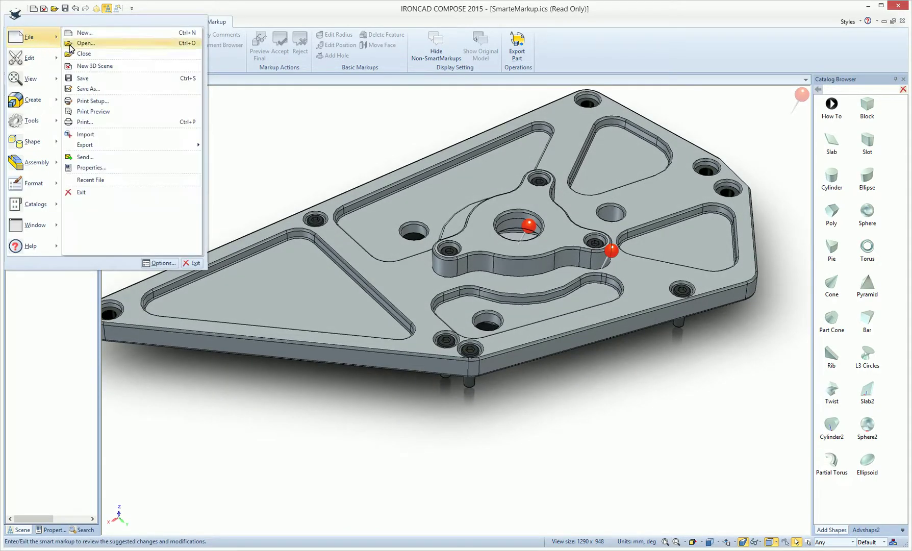
{"action": "left_click", "coordinate": [105, 81]}
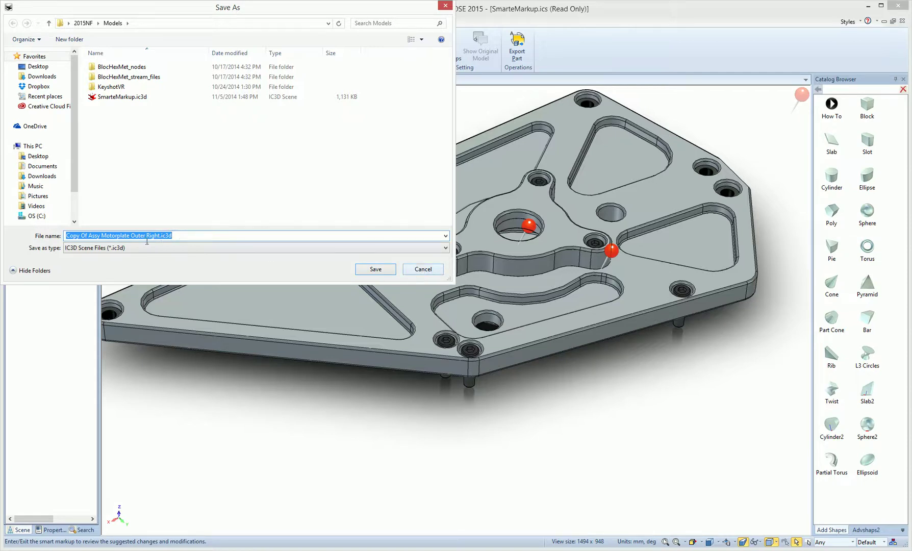
{"action": "left_click", "coordinate": [123, 98]}
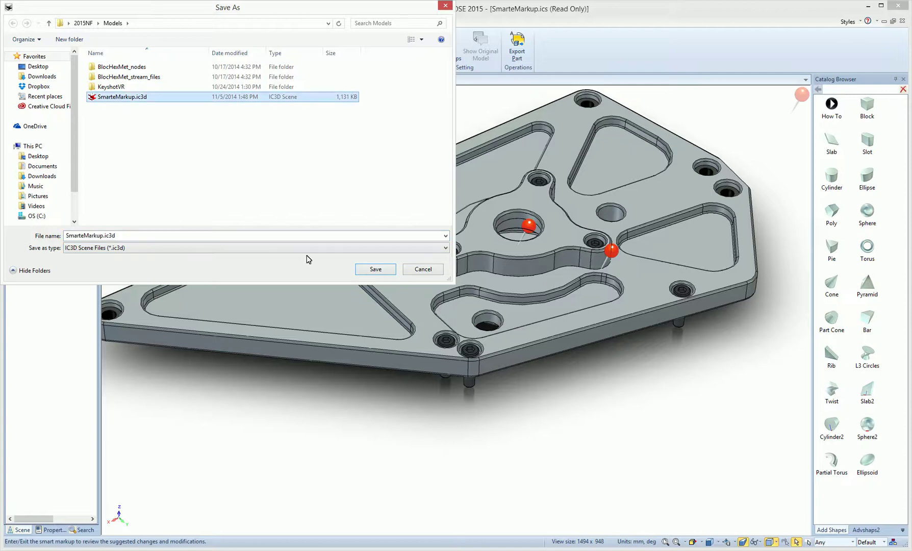
{"action": "left_click", "coordinate": [375, 268]}
{"action": "left_click", "coordinate": [475, 284]}
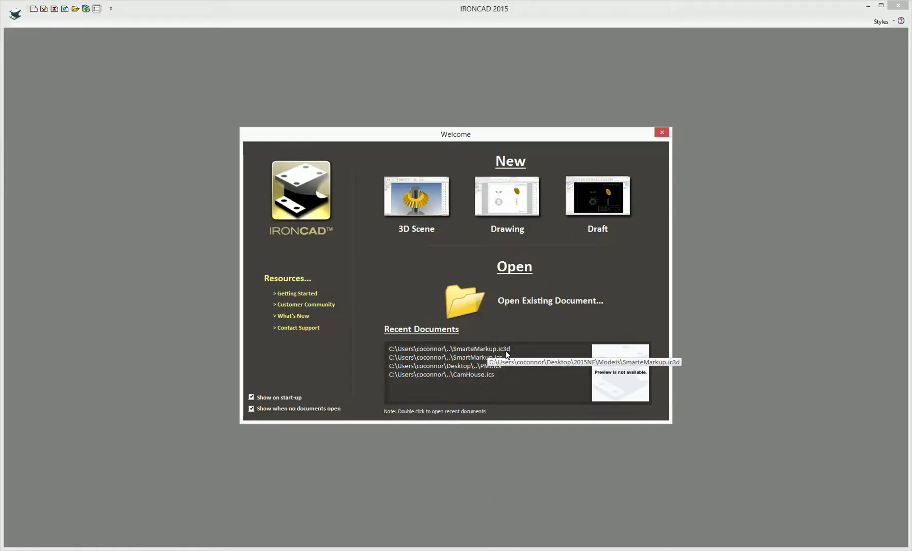
Step: Reopen SmarteMarkup.ic3d from Recent Documents as a copy
{"action": "double_click", "coordinate": [474, 349]}
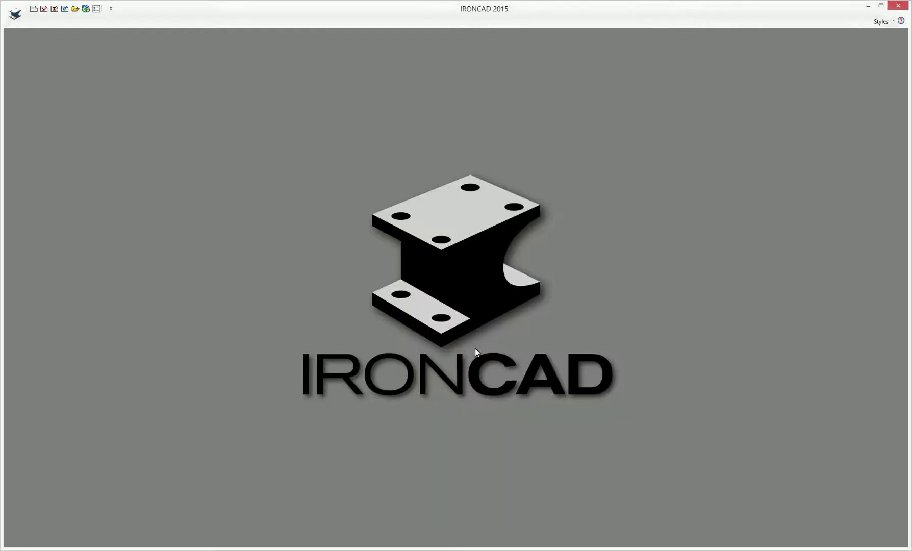
{"action": "left_click", "coordinate": [469, 299]}
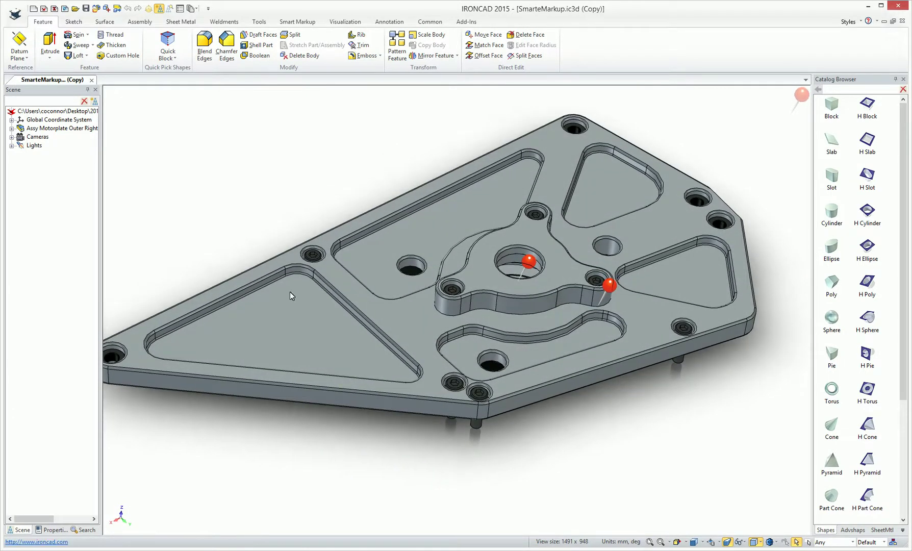
Step: Expand the motor plate assembly and select the Driveshaft Retainer part
{"action": "left_click", "coordinate": [11, 128]}
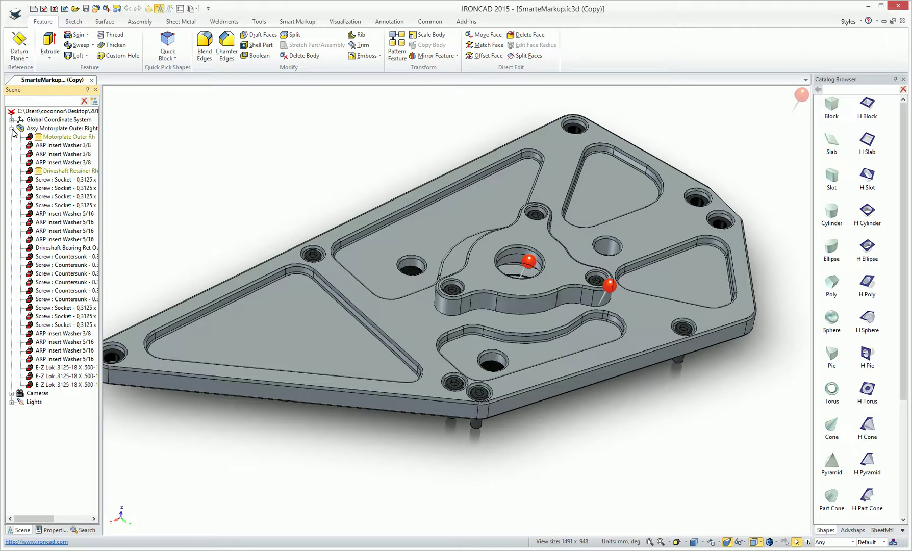
{"action": "left_click", "coordinate": [483, 284]}
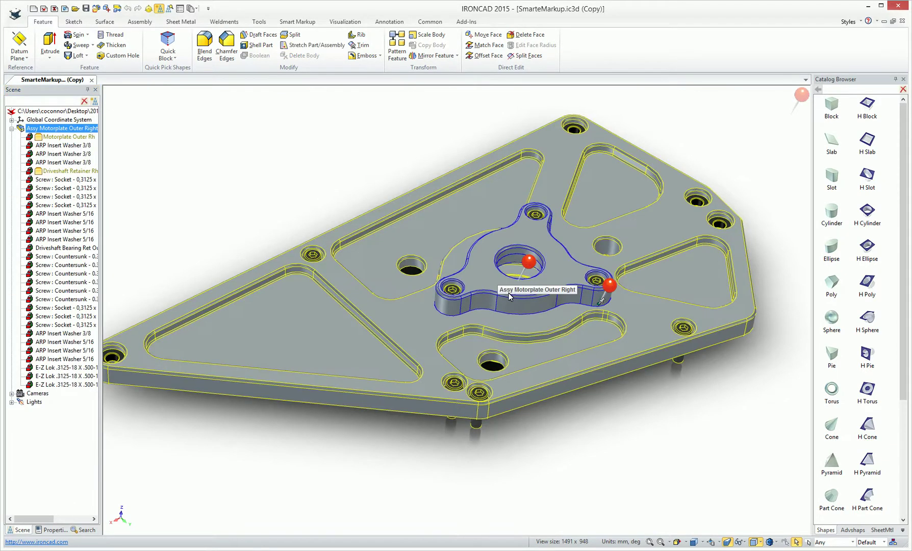
{"action": "right_click", "coordinate": [497, 291]}
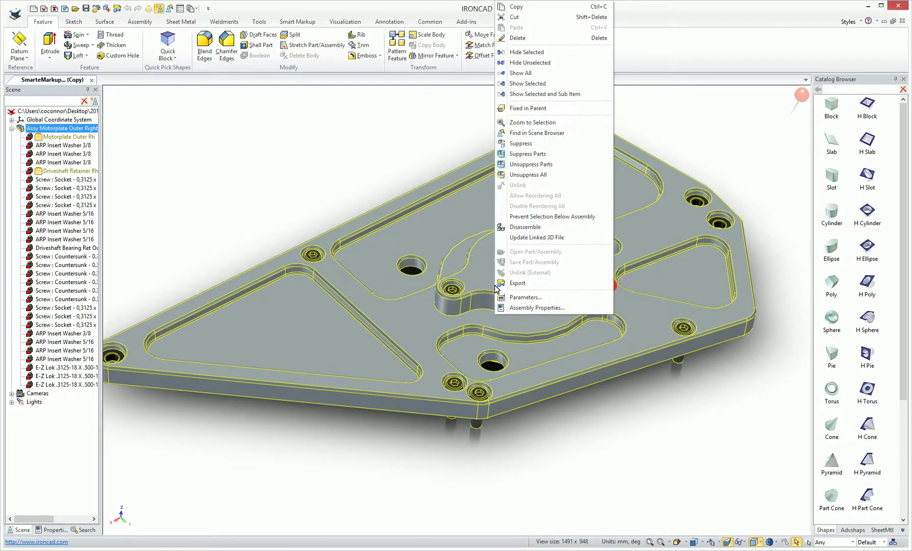
{"action": "left_click", "coordinate": [370, 183]}
{"action": "left_click", "coordinate": [488, 273]}
{"action": "left_click", "coordinate": [488, 273]}
Step: Review the retainer's markups, converting the Compose model and reassigning SmartMarkups to real faces
{"action": "right_click", "coordinate": [488, 274]}
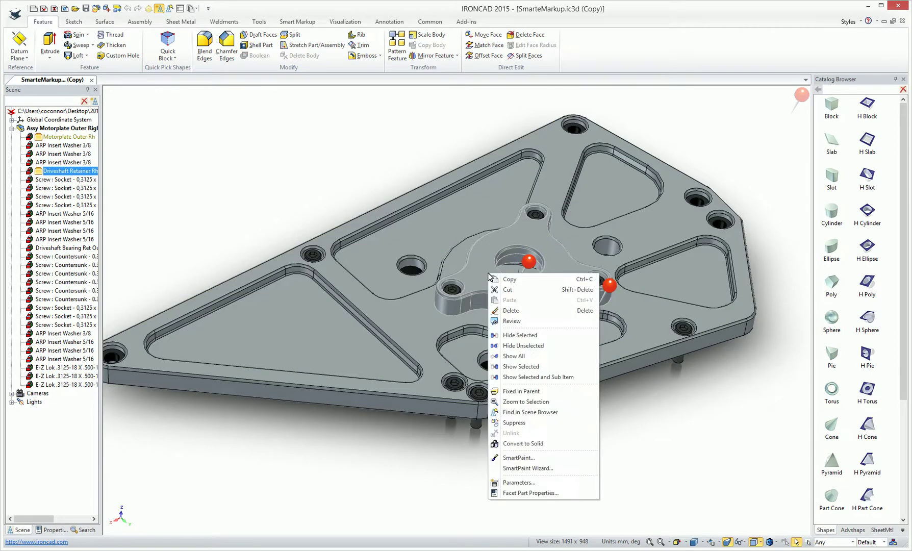
{"action": "left_click", "coordinate": [507, 318]}
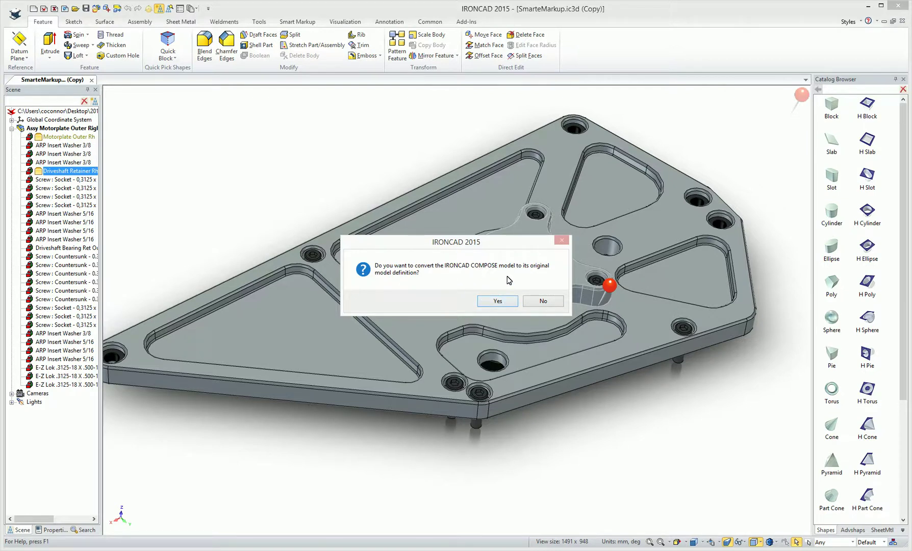
{"action": "left_click", "coordinate": [503, 303]}
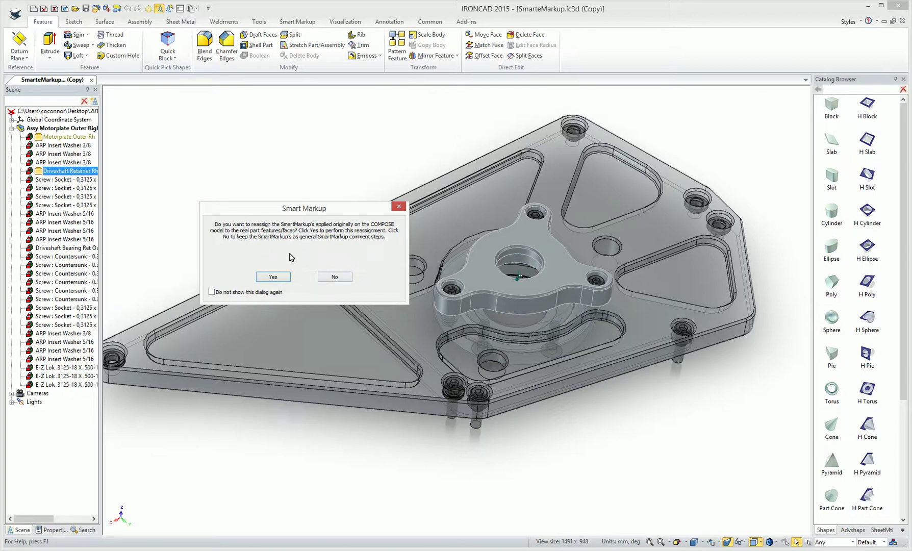
{"action": "left_click", "coordinate": [283, 278]}
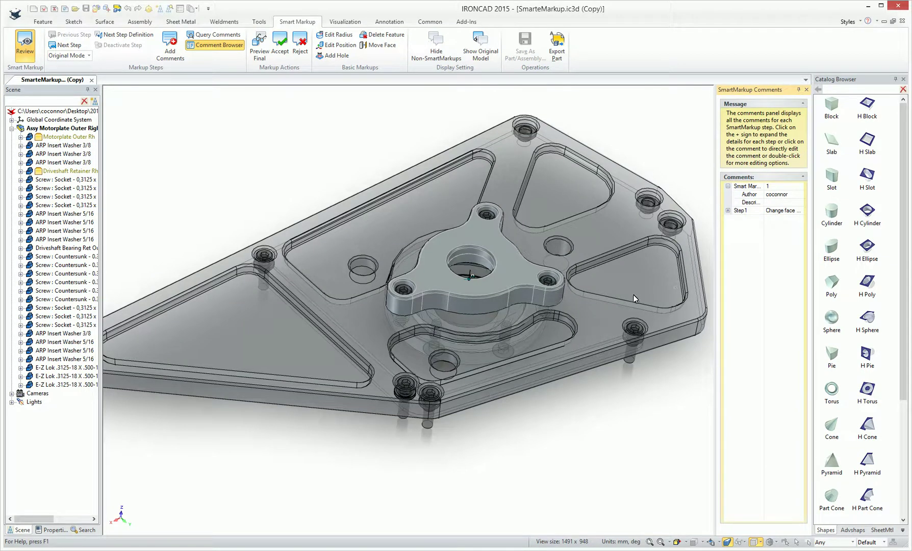
Step: Inspect Step1's hub-hole radius change and preview the retainer with Step1 applied
{"action": "left_click", "coordinate": [728, 211]}
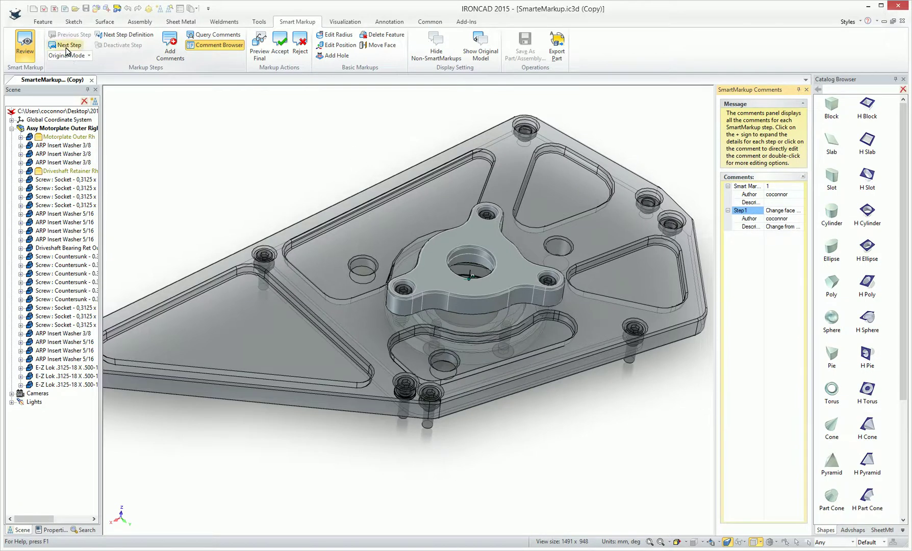
{"action": "left_click", "coordinate": [115, 36]}
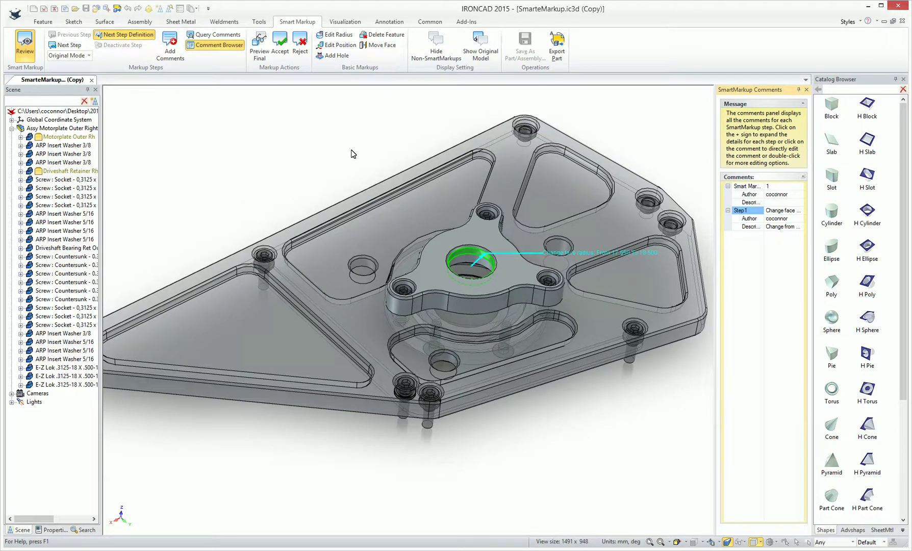
{"action": "middle_click_drag", "start_coordinate": [362, 194], "coordinate": [461, 219]}
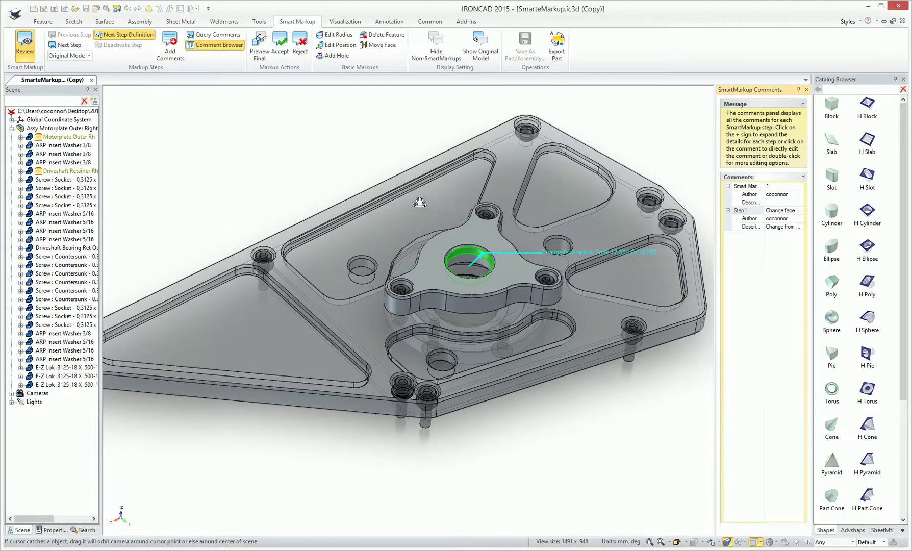
{"action": "left_click", "coordinate": [72, 45]}
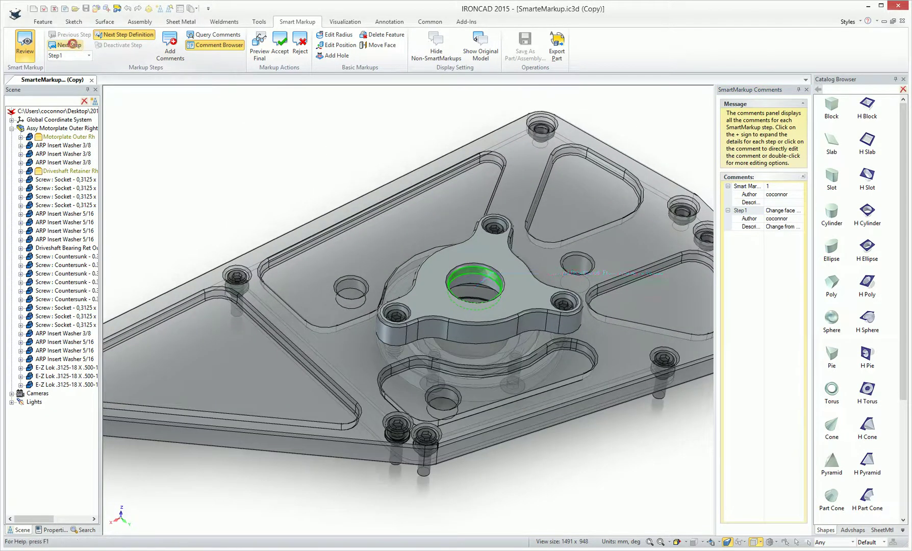
{"action": "middle_click_drag", "start_coordinate": [487, 280], "coordinate": [431, 239]}
{"action": "scroll", "coordinate": [490, 299], "scroll_direction": "up", "scroll_amount": 2}
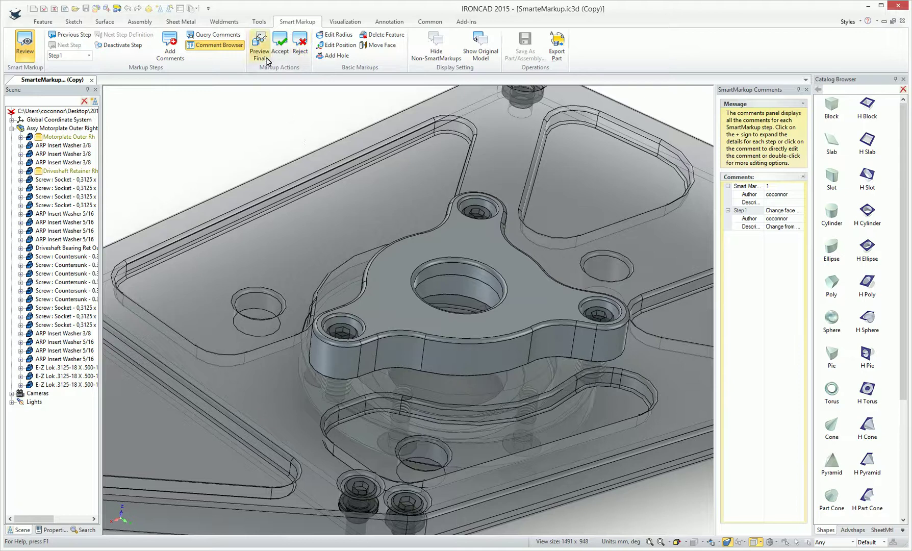
Step: Accept the Step1 hub-hole radius change permanently, declining a backup of the markup model
{"action": "left_click", "coordinate": [278, 51]}
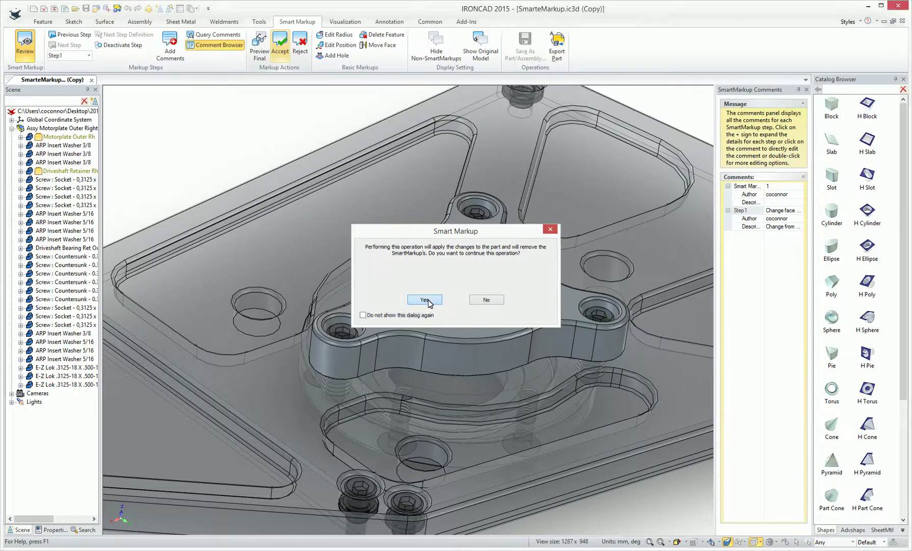
{"action": "left_click", "coordinate": [428, 301]}
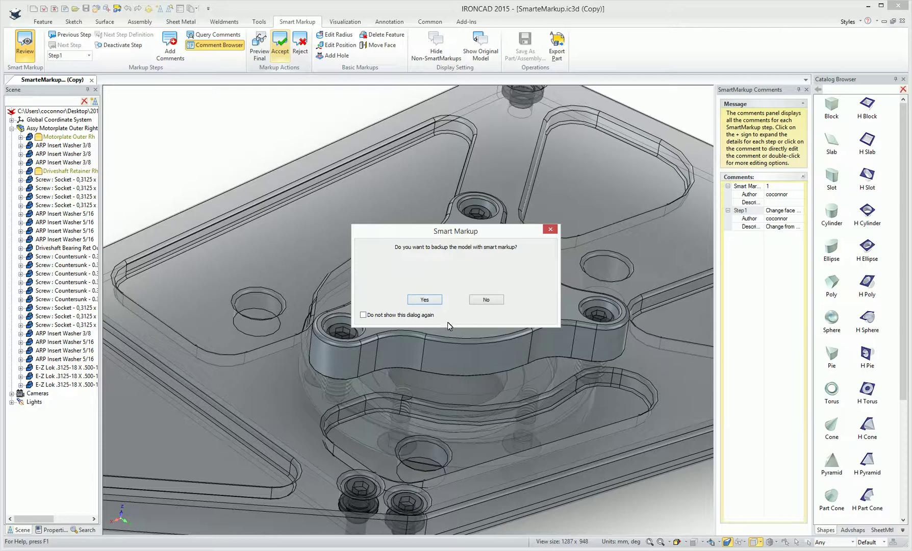
{"action": "left_click", "coordinate": [490, 300]}
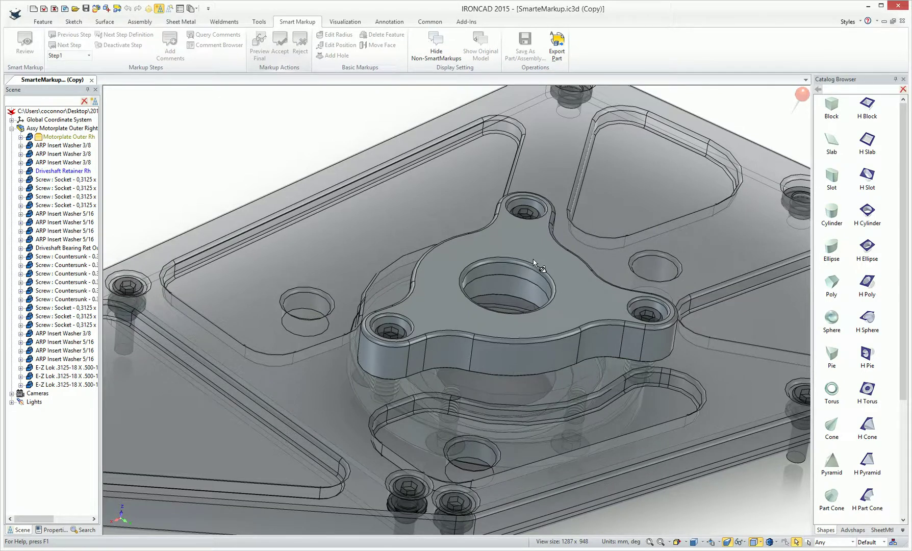
{"action": "mouse_move", "coordinate": [536, 261]}
{"action": "middle_mouse_down"}
{"action": "mouse_move", "coordinate": [509, 291]}
{"action": "mouse_move", "coordinate": [523, 261]}
{"action": "mouse_move", "coordinate": [545, 267]}
{"action": "middle_mouse_up"}
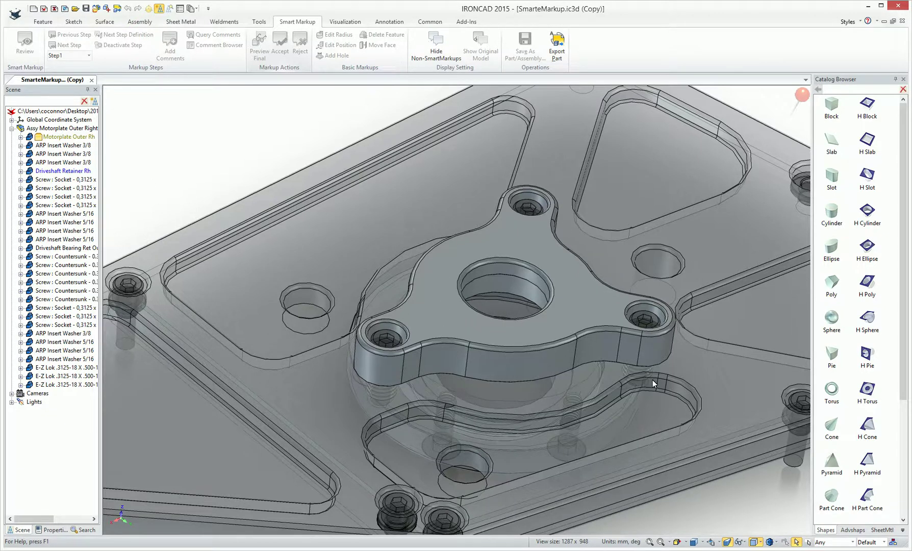
{"action": "middle_click_drag", "start_coordinate": [622, 369], "coordinate": [568, 330]}
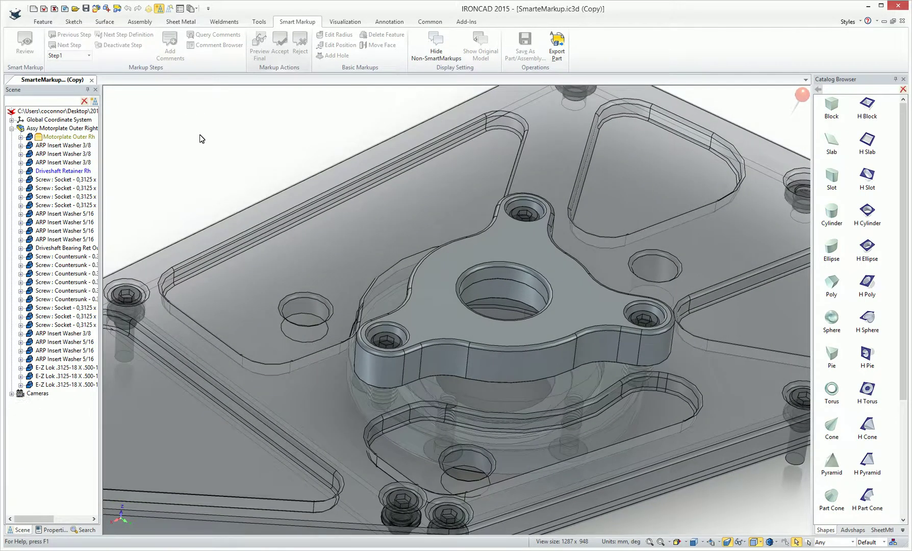
Step: Deactivate All to make parts opaque, then start Review on the Motorplate part
{"action": "right_click", "coordinate": [200, 136]}
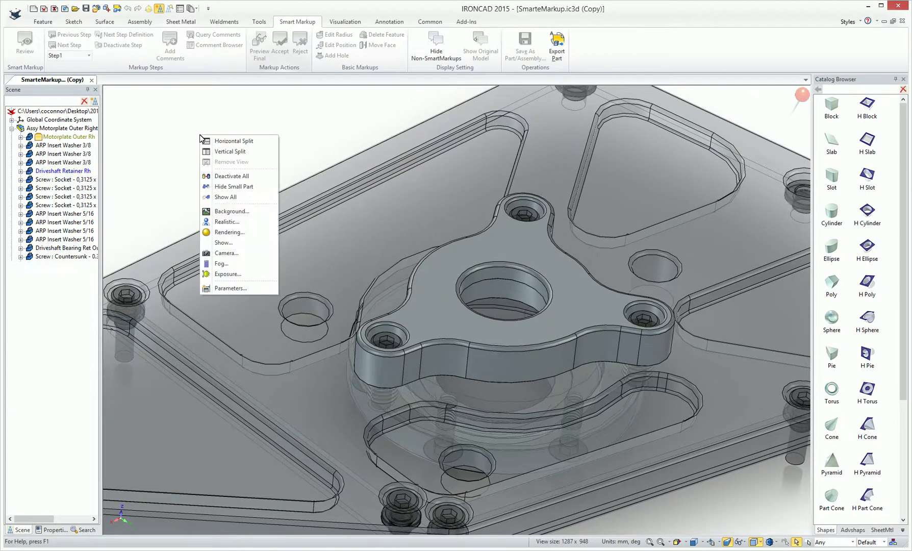
{"action": "left_click", "coordinate": [242, 176]}
{"action": "left_click", "coordinate": [422, 421]}
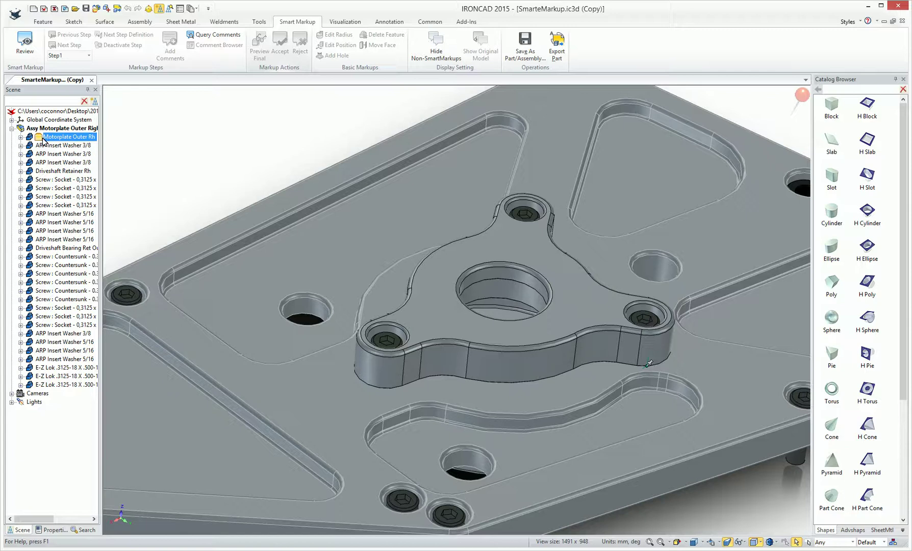
{"action": "right_click", "coordinate": [322, 347]}
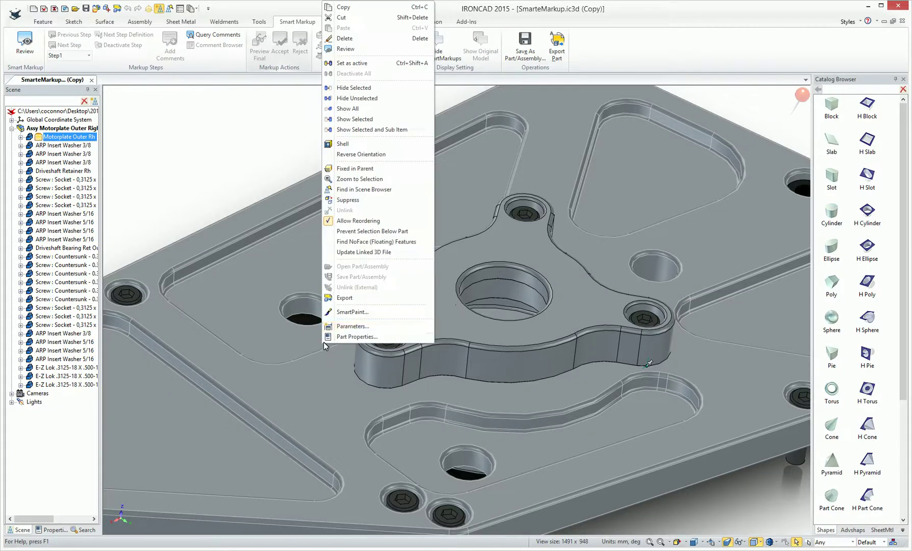
{"action": "left_click", "coordinate": [346, 50]}
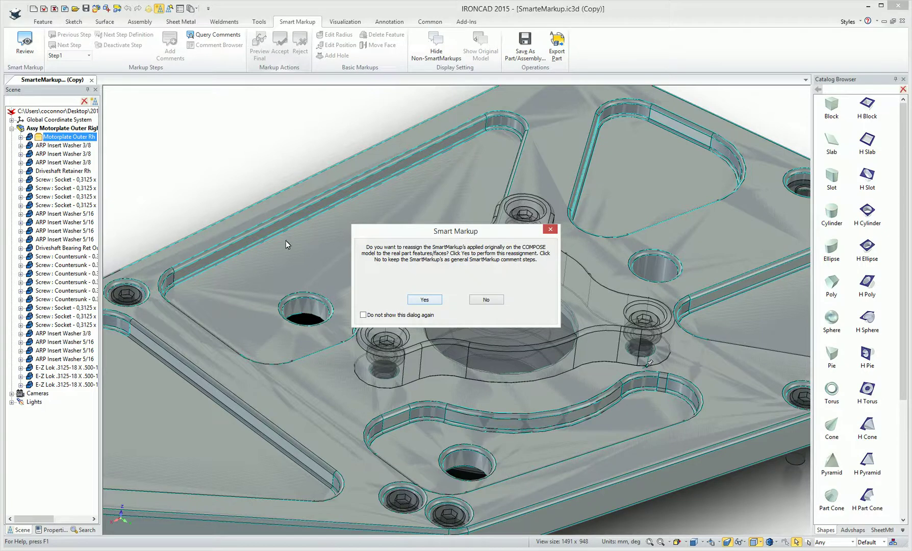
Step: Reassign the plate's markups to real faces and check the current step for comments
{"action": "left_click", "coordinate": [430, 302]}
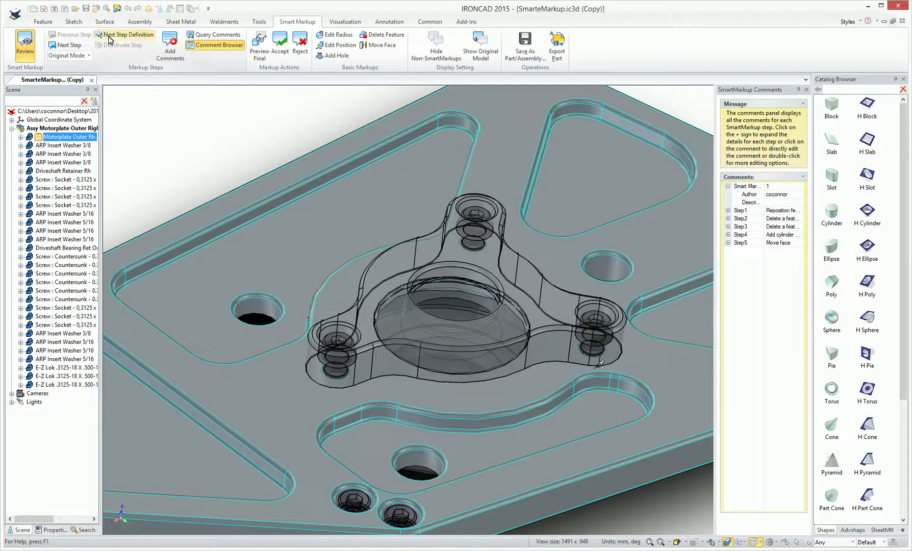
{"action": "left_click", "coordinate": [72, 45]}
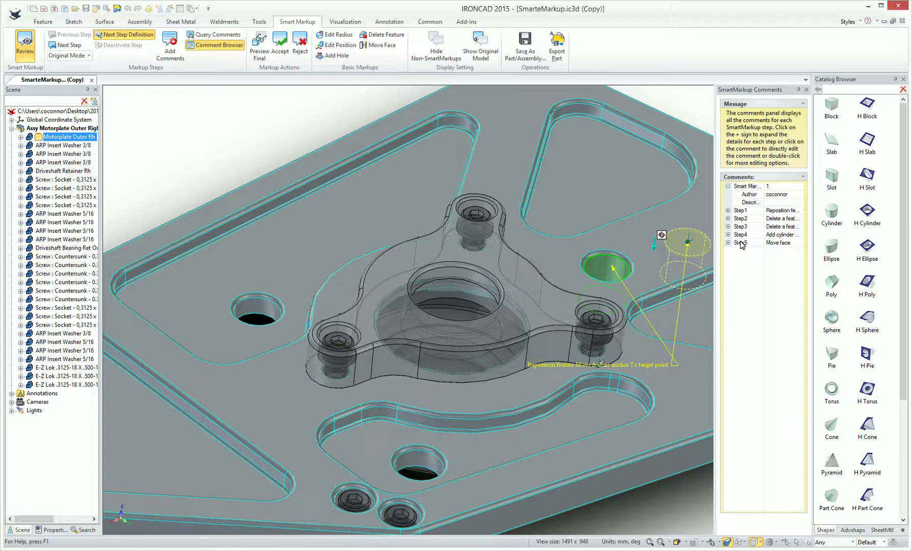
{"action": "left_click", "coordinate": [211, 35]}
{"action": "left_click", "coordinate": [551, 305]}
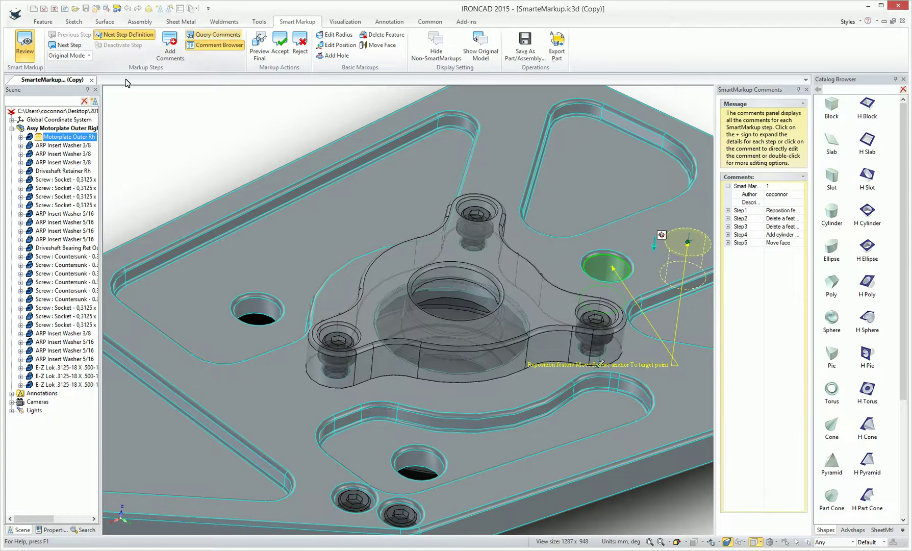
Step: Read Step1's 'Move to middle of pockets' comment and expand Step1's details
{"action": "left_click", "coordinate": [114, 37]}
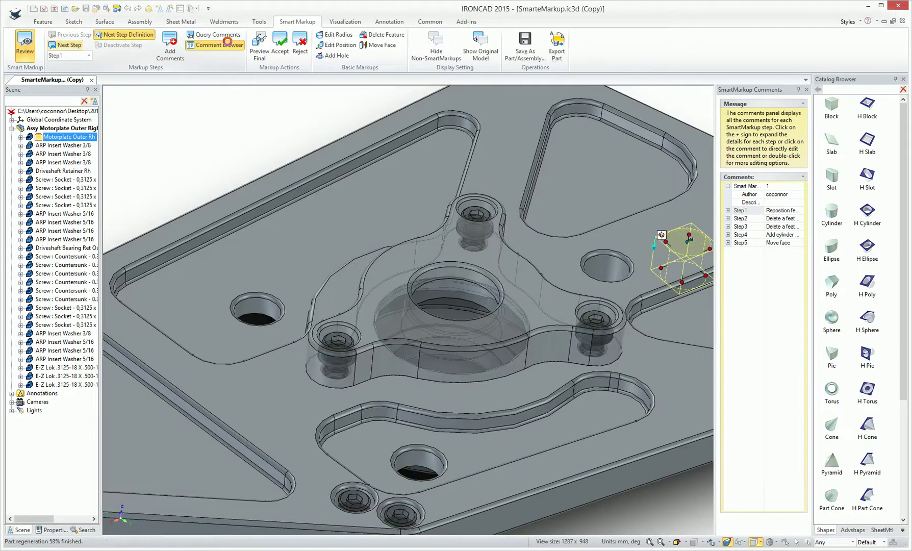
{"action": "left_click", "coordinate": [219, 37]}
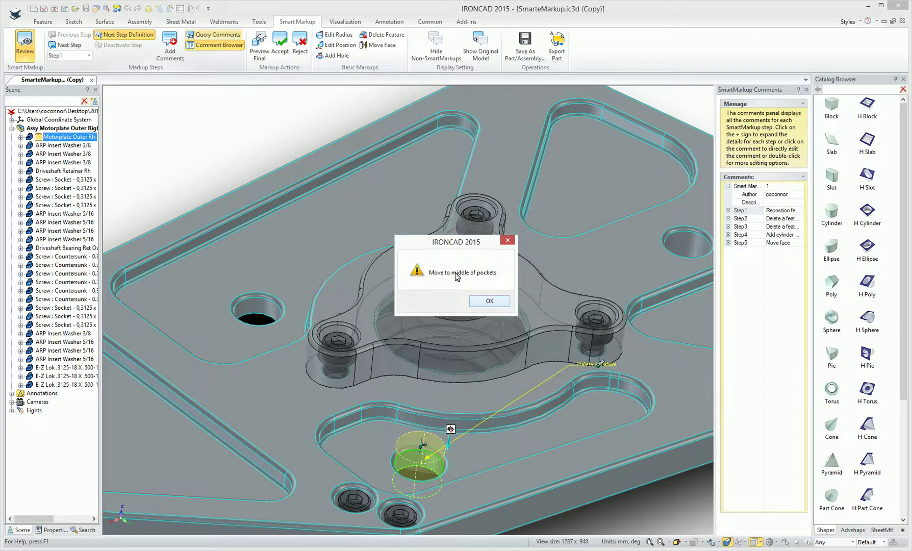
{"action": "left_click", "coordinate": [492, 307]}
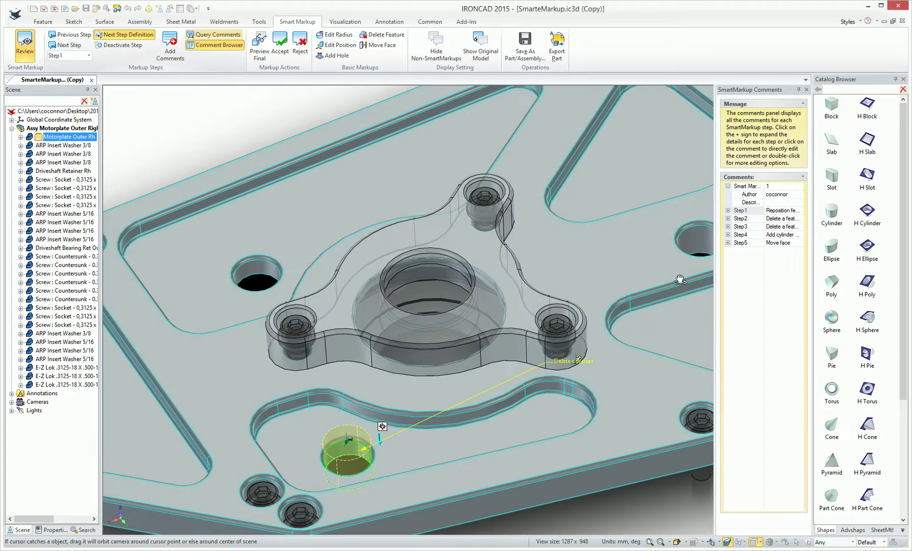
{"action": "middle_click_drag", "start_coordinate": [680, 280], "coordinate": [638, 281]}
{"action": "left_click", "coordinate": [727, 210]}
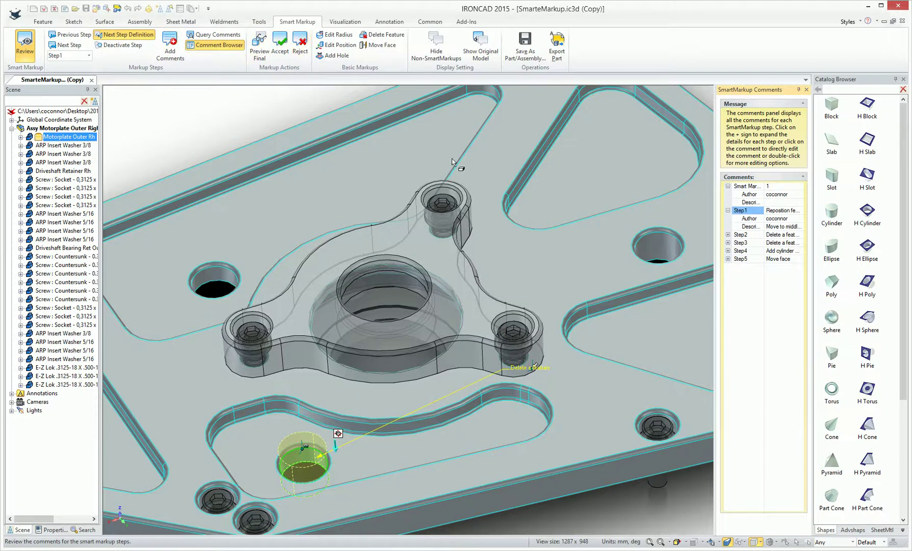
Step: Deactivate markup Step1 on the motor plate
{"action": "left_click", "coordinate": [121, 45]}
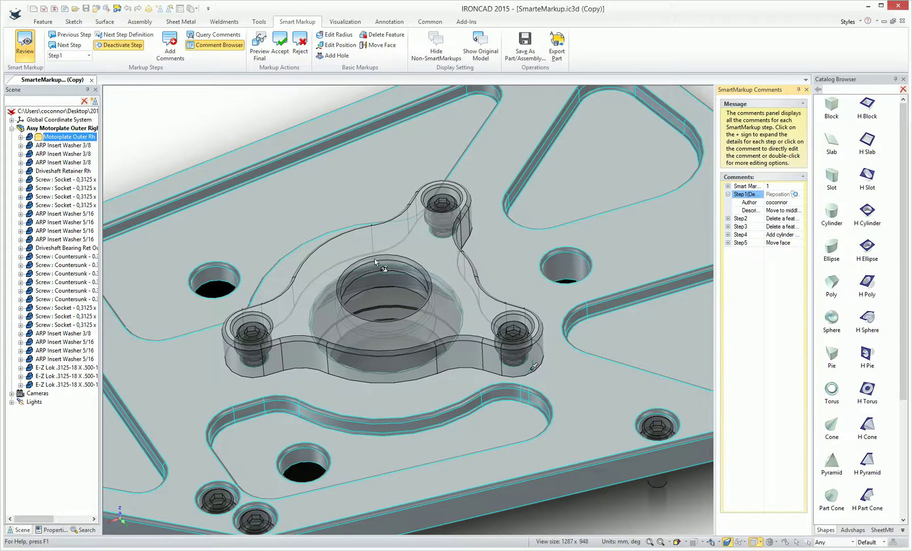
{"action": "middle_click_drag", "start_coordinate": [400, 272], "coordinate": [610, 393]}
{"action": "middle_click_drag", "start_coordinate": [479, 363], "coordinate": [549, 302]}
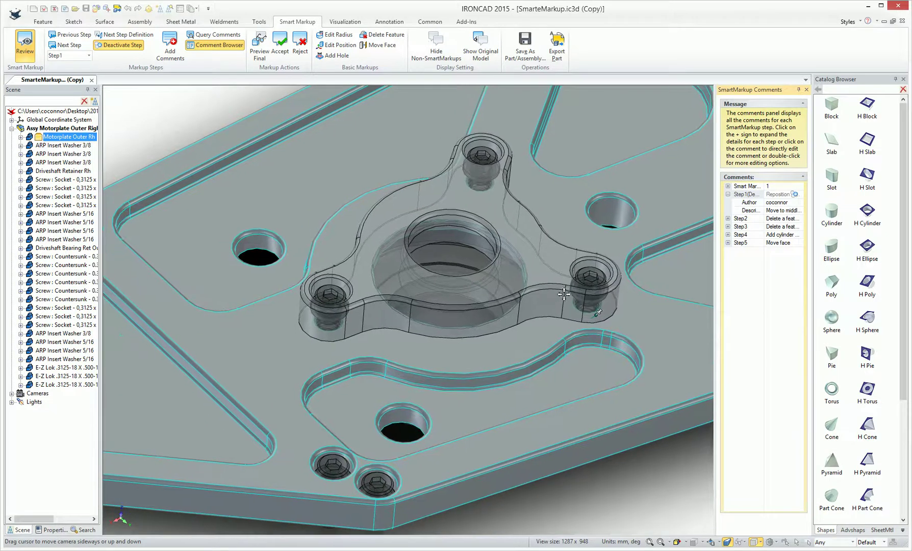
Step: Advance through the markup steps, from the feature deletion up to the Step5 Move face
{"action": "left_click", "coordinate": [71, 45]}
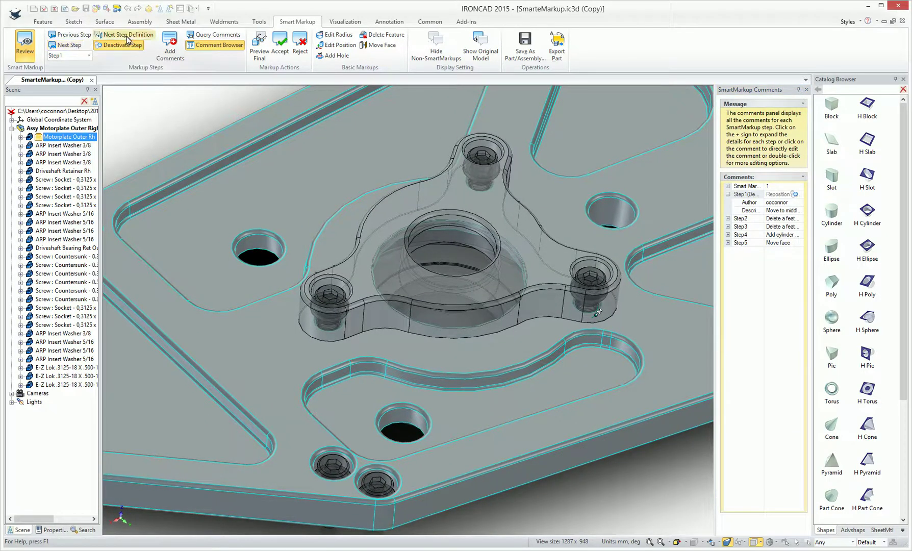
{"action": "left_click", "coordinate": [74, 45]}
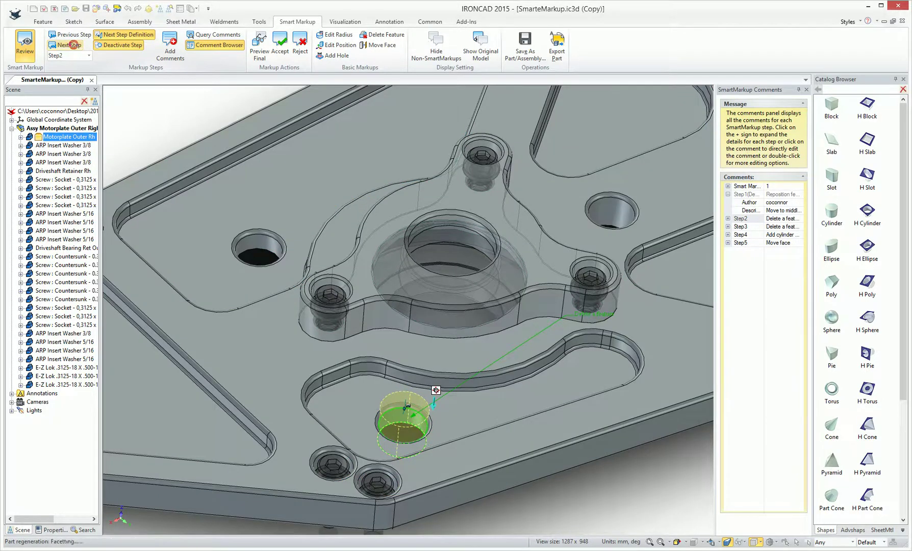
{"action": "left_click", "coordinate": [74, 45]}
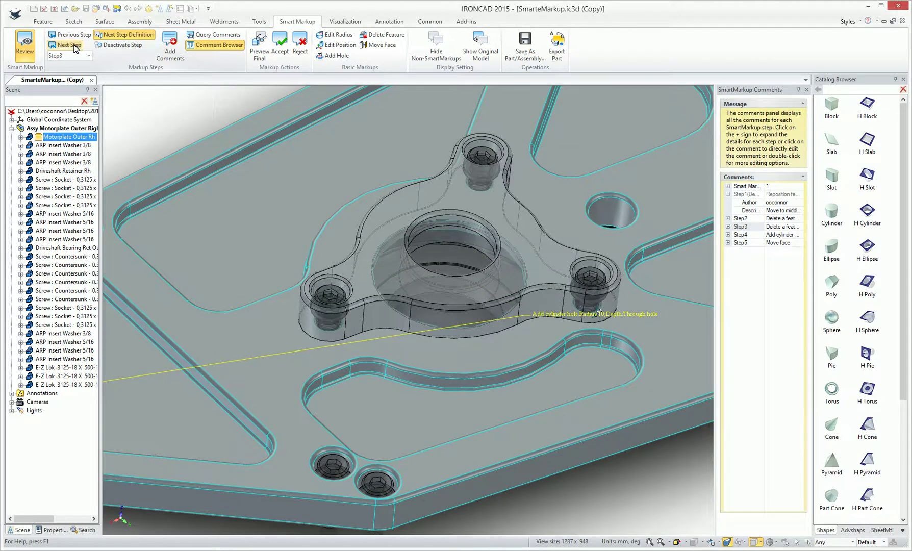
{"action": "middle_click_drag", "start_coordinate": [324, 333], "coordinate": [525, 250]}
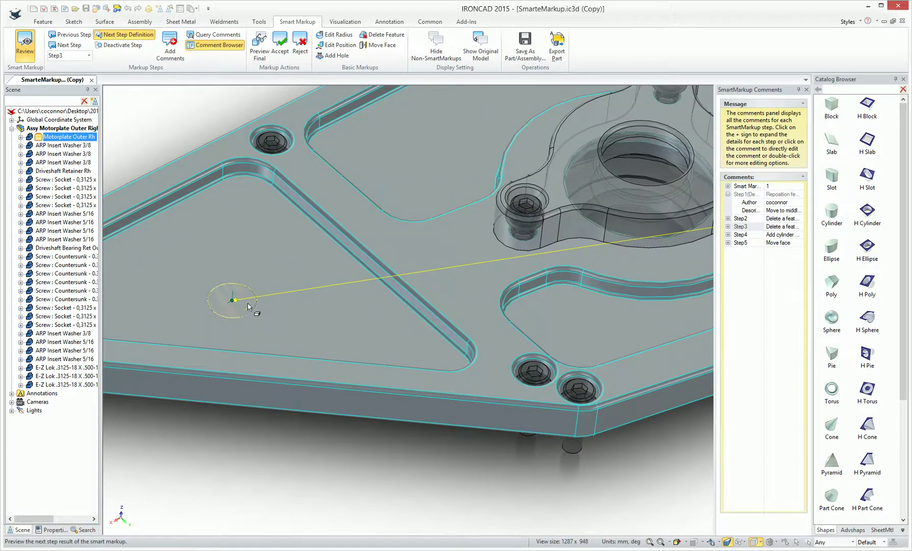
{"action": "left_click", "coordinate": [69, 45]}
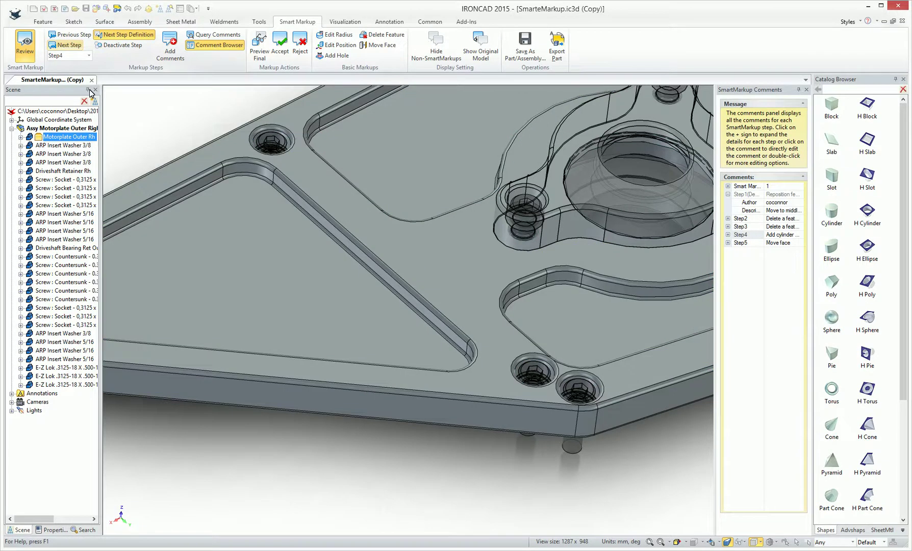
{"action": "middle_click_drag", "start_coordinate": [485, 262], "coordinate": [357, 171]}
{"action": "left_click", "coordinate": [71, 46]}
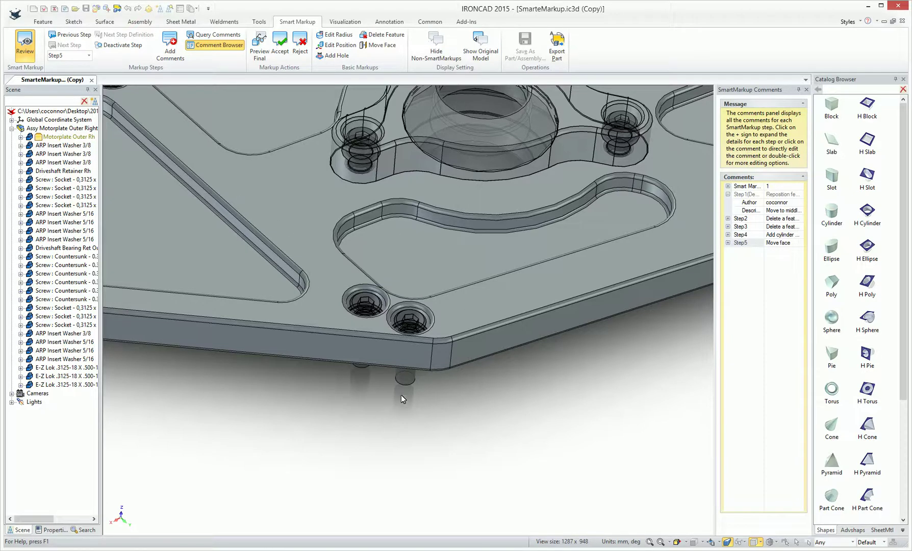
Step: Deactivate markup Step5 on the motor plate
{"action": "left_click", "coordinate": [120, 45]}
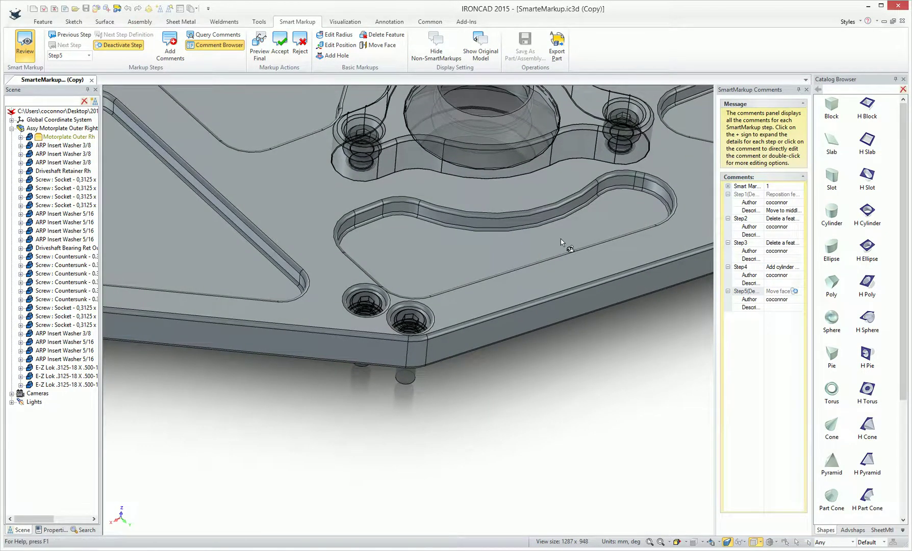
{"action": "key", "text": "F2"}
{"action": "left_click_drag", "start_coordinate": [561, 240], "coordinate": [487, 232]}
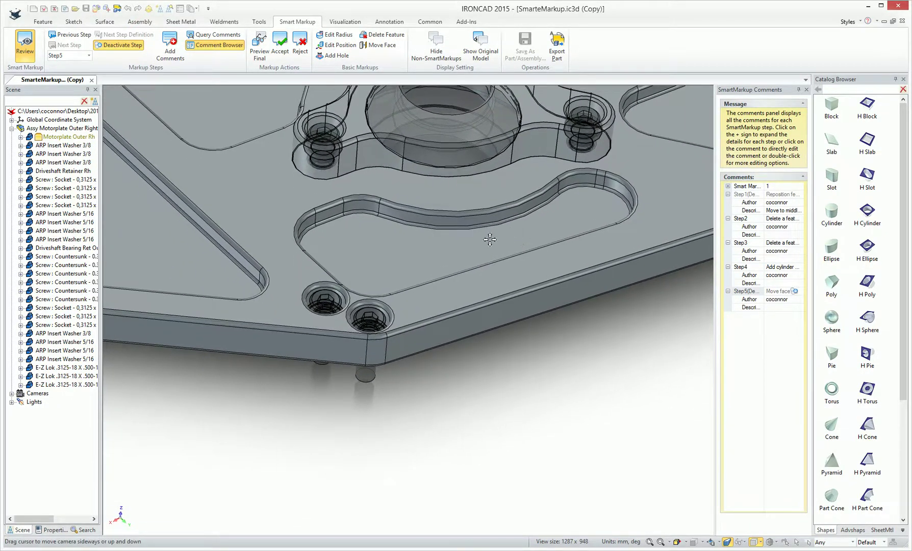
Step: Move the straight and angled front side faces by 2 each, adding Step6 and Step7
{"action": "left_click", "coordinate": [375, 46]}
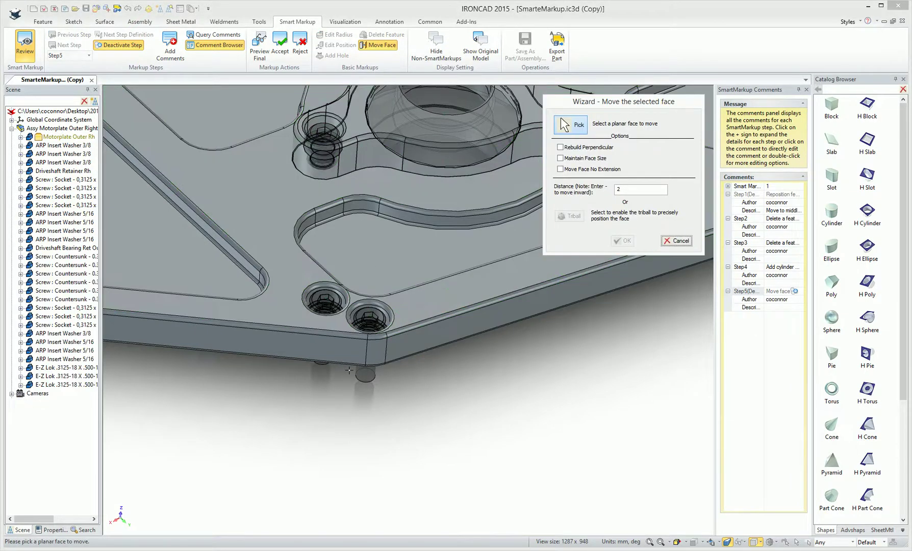
{"action": "left_click", "coordinate": [361, 350]}
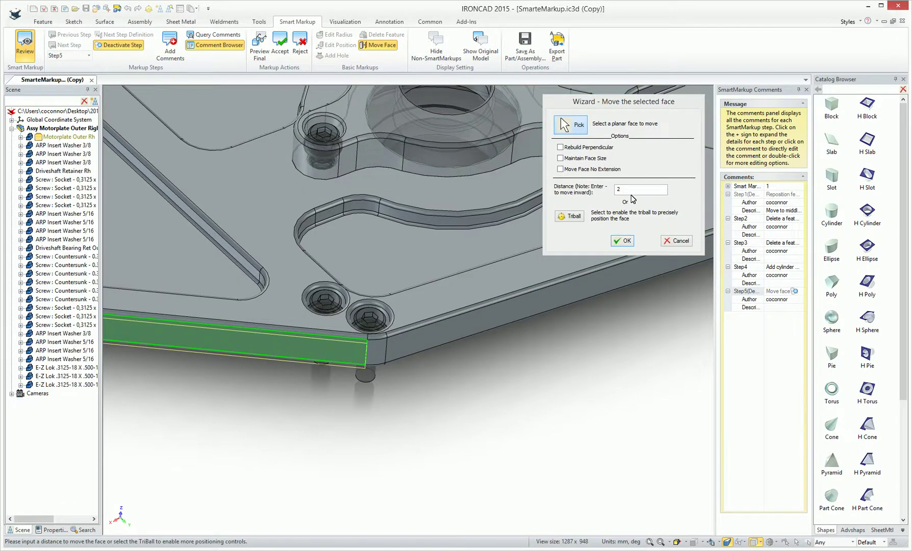
{"action": "left_click", "coordinate": [623, 241]}
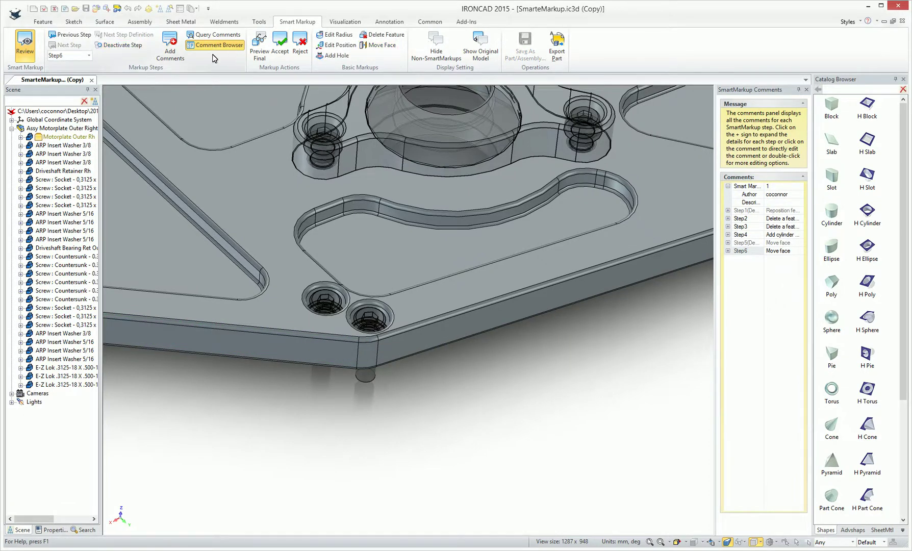
{"action": "left_click", "coordinate": [381, 46]}
{"action": "left_click", "coordinate": [614, 296]}
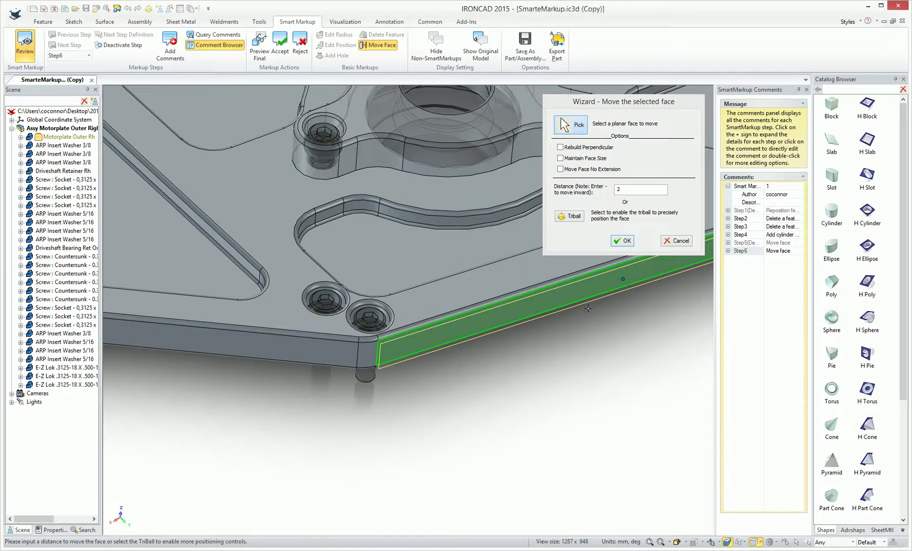
{"action": "left_click", "coordinate": [623, 241]}
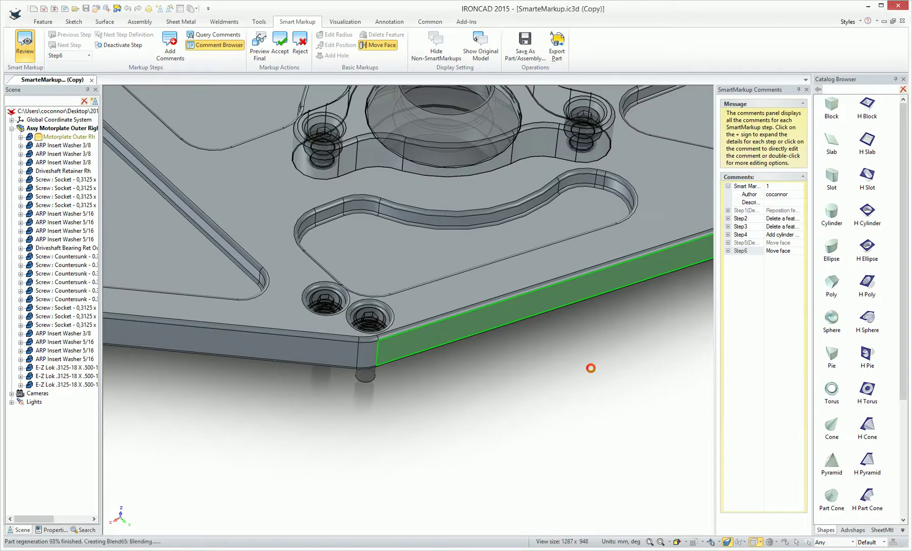
{"action": "middle_click_drag", "start_coordinate": [512, 347], "coordinate": [451, 509]}
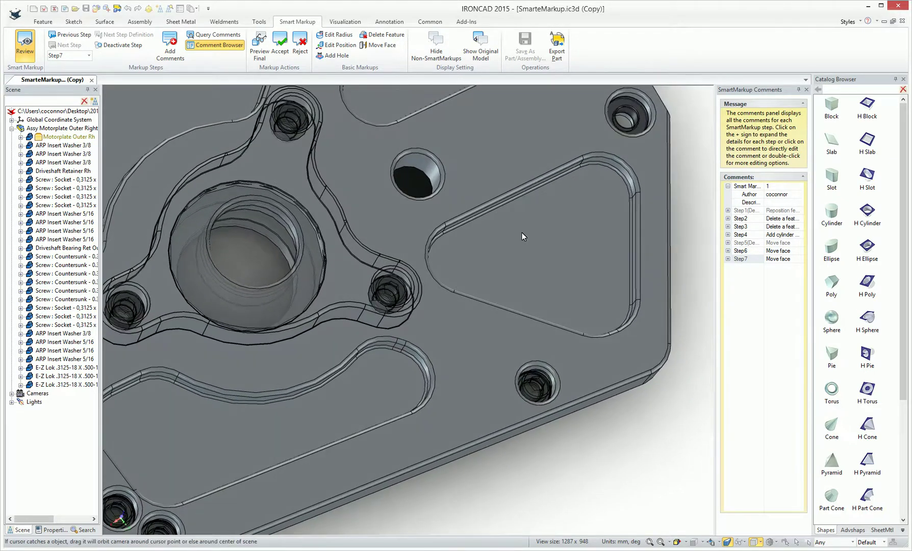
Step: Reposition the small through hole with the TriBall, sliding it up and right between the pockets as Step8
{"action": "middle_click_drag", "start_coordinate": [514, 243], "coordinate": [409, 214]}
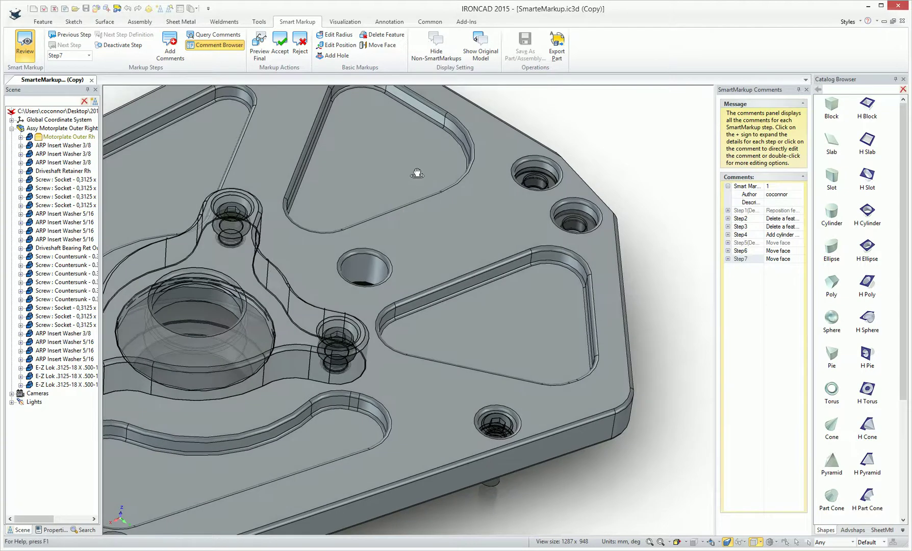
{"action": "left_click", "coordinate": [337, 45]}
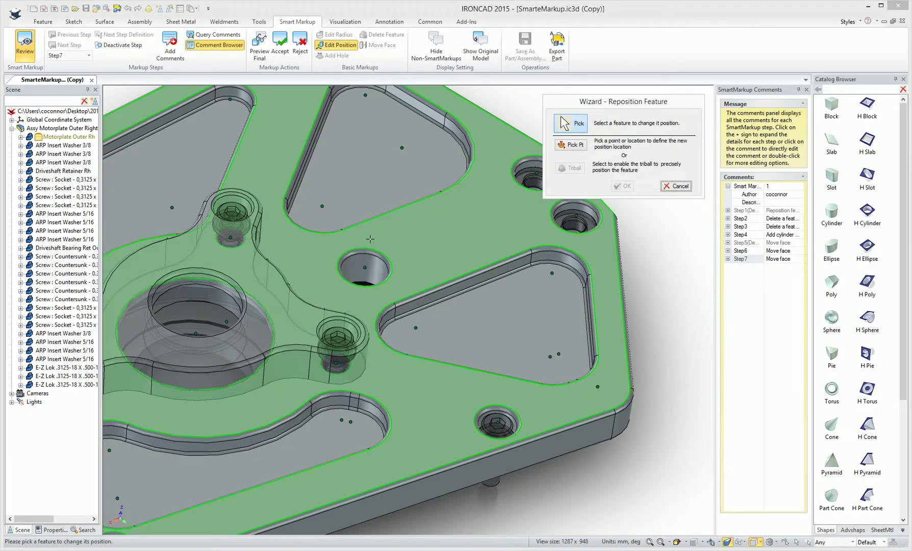
{"action": "left_click", "coordinate": [374, 266]}
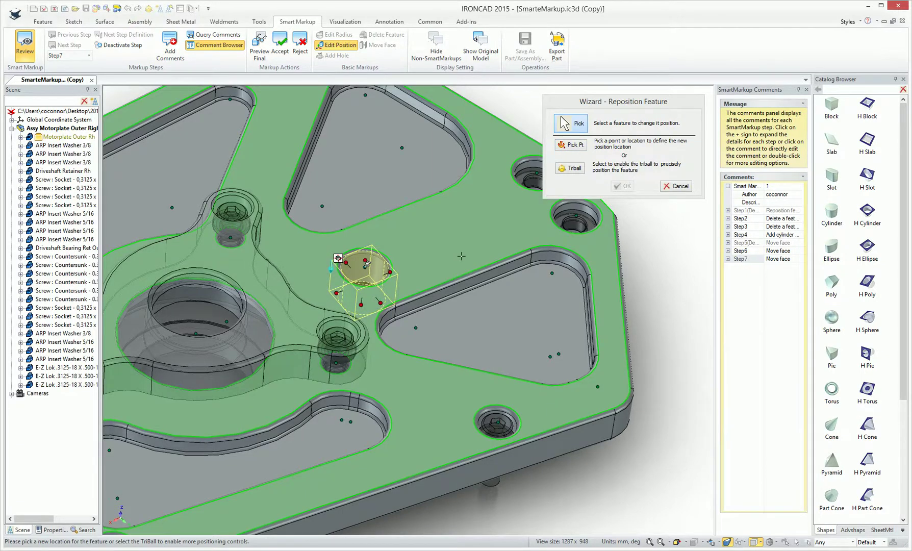
{"action": "left_click", "coordinate": [572, 170]}
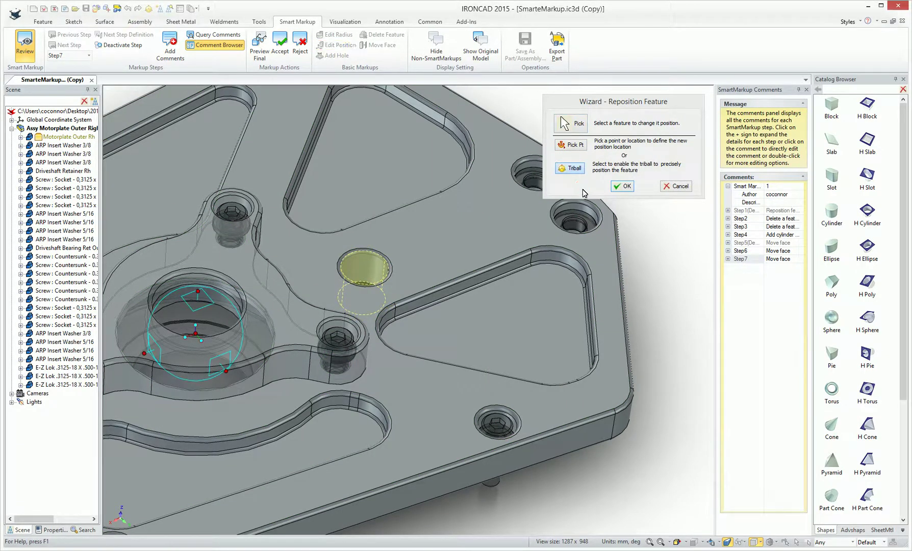
{"action": "key", "text": "space"}
{"action": "left_click_drag", "start_coordinate": [195, 332], "coordinate": [365, 267]}
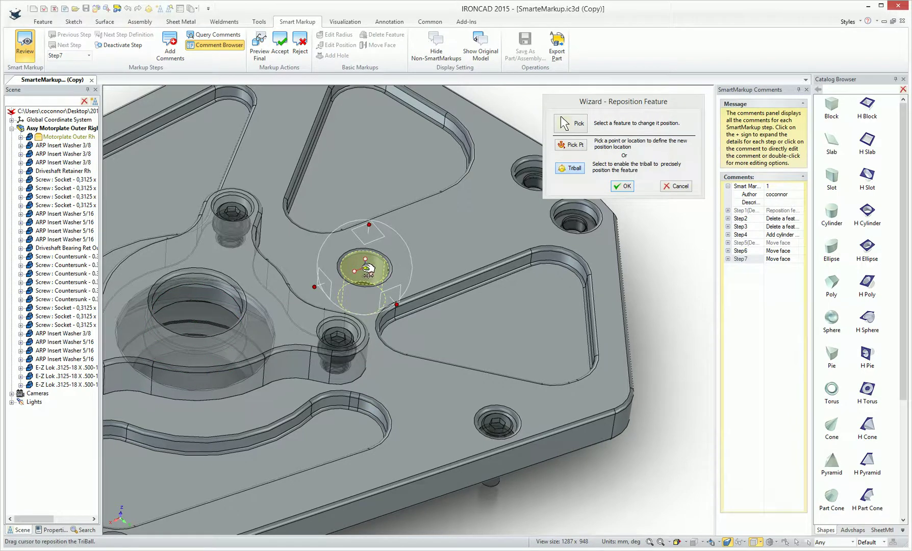
{"action": "key", "text": "space"}
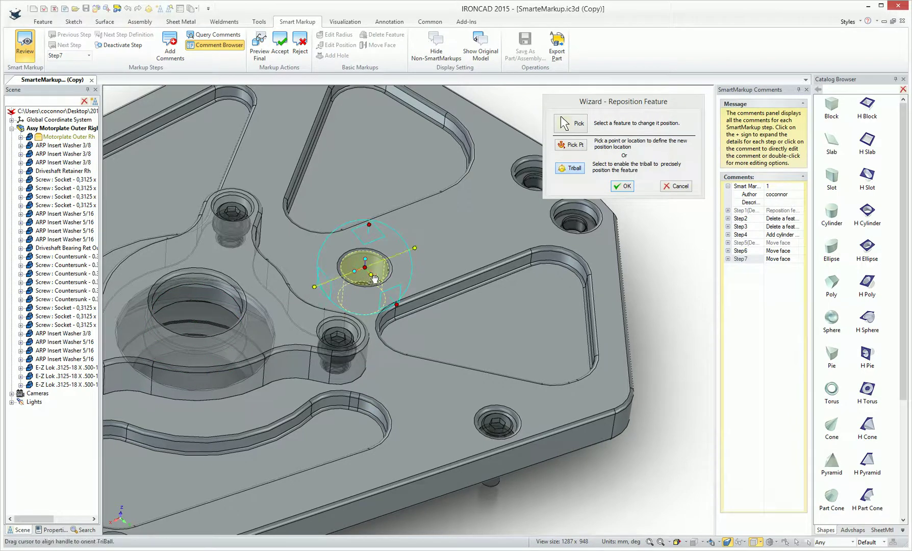
{"action": "left_click_drag", "start_coordinate": [371, 274], "coordinate": [485, 293]}
{"action": "left_click", "coordinate": [621, 186]}
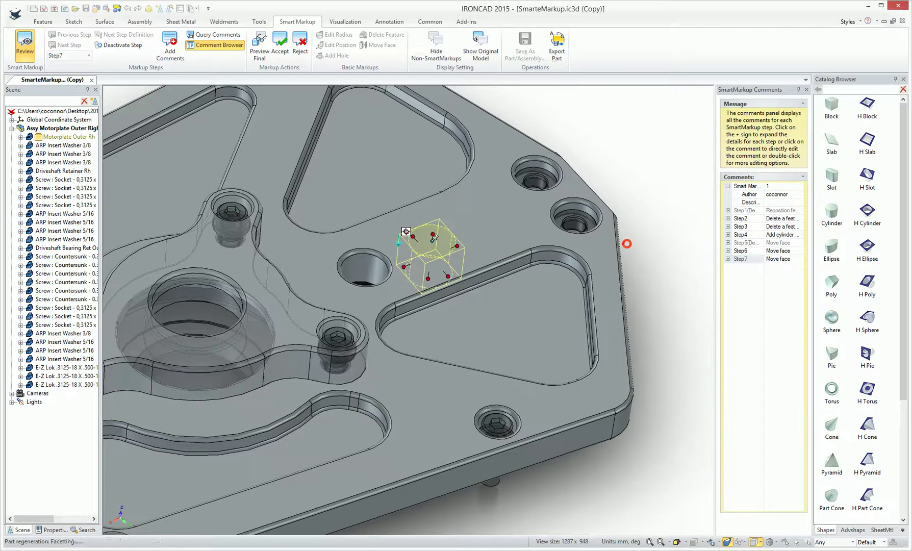
{"action": "middle_click_drag", "start_coordinate": [518, 280], "coordinate": [467, 267]}
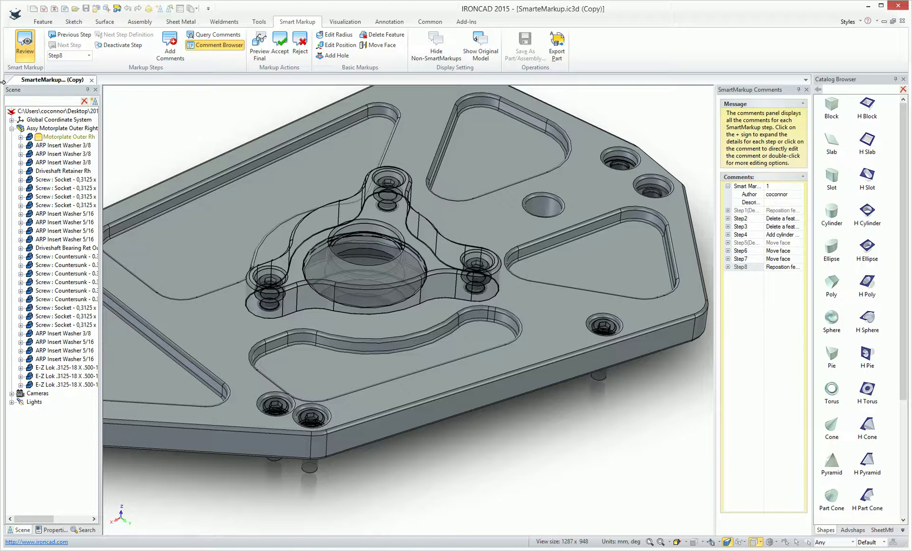
Step: Preview the plate with all eight markups applied, then resume Original Mode review on Motorplate Outer Rh
{"action": "left_click", "coordinate": [24, 50]}
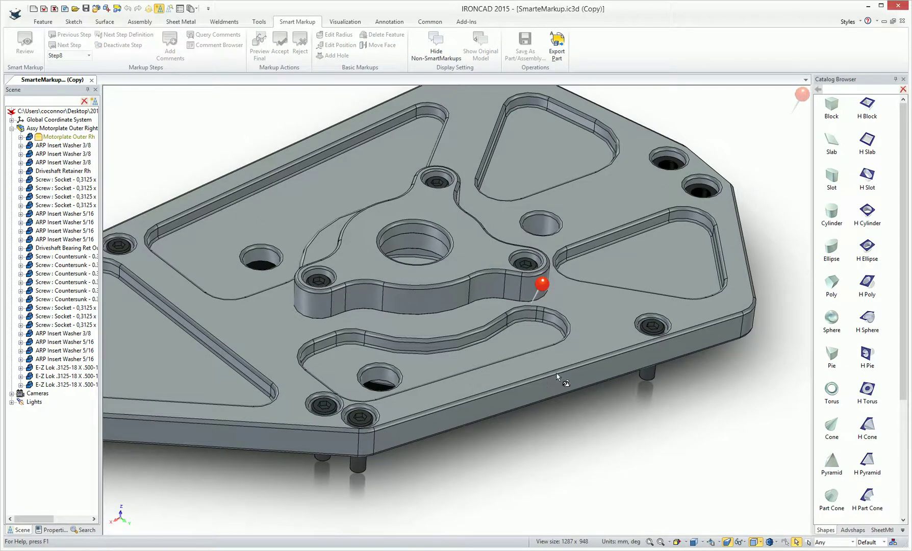
{"action": "mouse_move", "coordinate": [558, 377]}
{"action": "left_mouse_down"}
{"action": "mouse_move", "coordinate": [525, 360]}
{"action": "mouse_move", "coordinate": [464, 380]}
{"action": "mouse_move", "coordinate": [500, 359]}
{"action": "mouse_move", "coordinate": [561, 364]}
{"action": "left_mouse_up"}
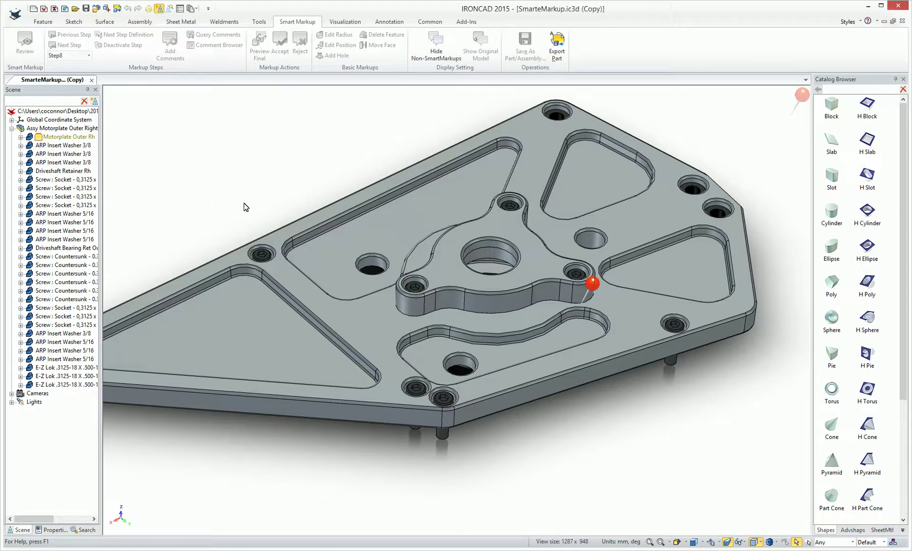
{"action": "left_click", "coordinate": [280, 271]}
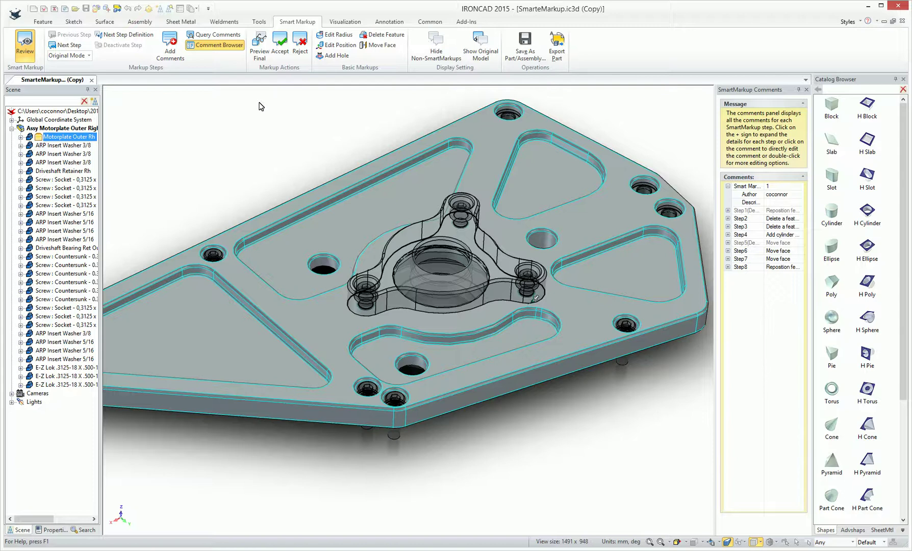
{"action": "left_click", "coordinate": [519, 54]}
Step: Accept the SmartMarkup changes into the motor plate solid, answering Yes to apply and No to backup
{"action": "left_click", "coordinate": [280, 51]}
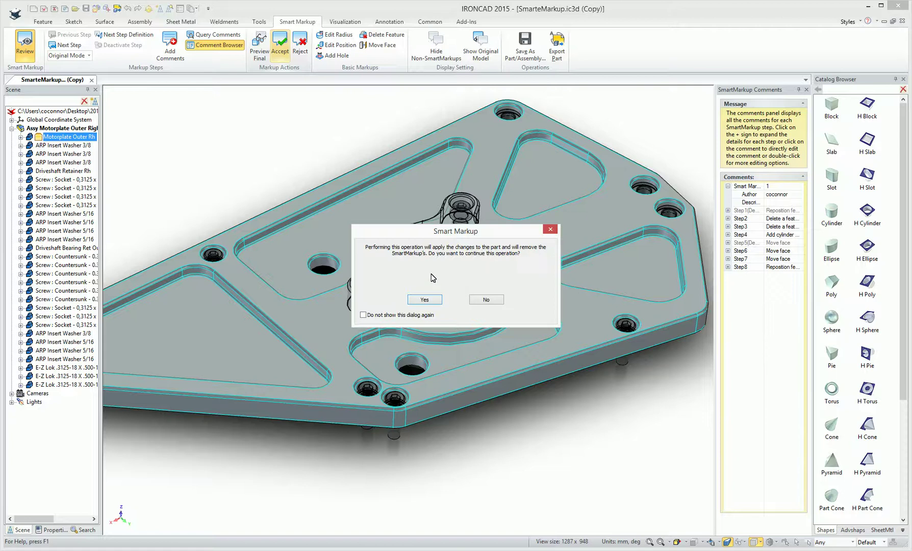
{"action": "left_click", "coordinate": [434, 302]}
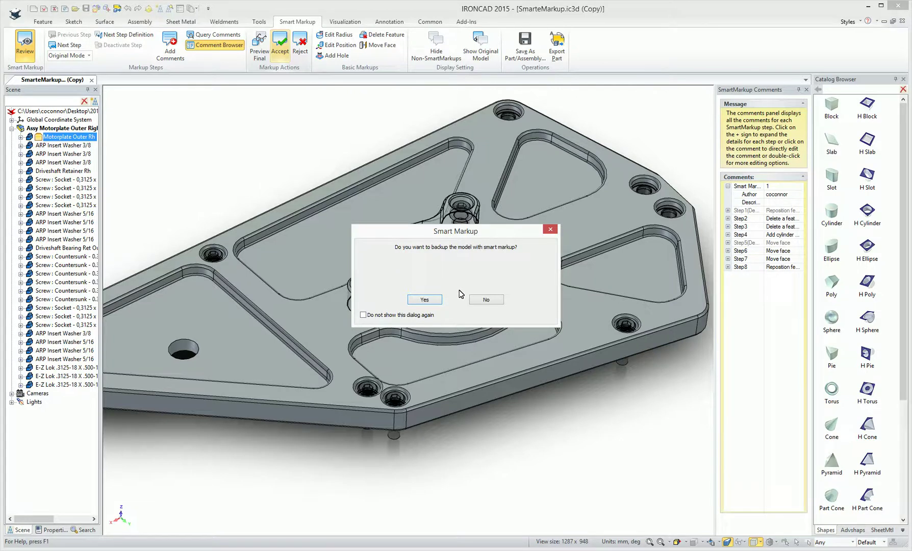
{"action": "left_click", "coordinate": [487, 301]}
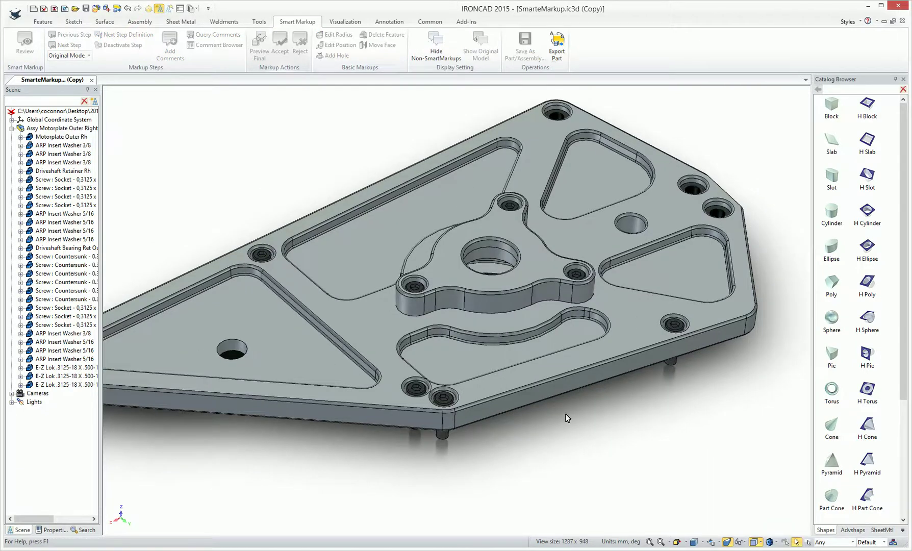
{"action": "mouse_move", "coordinate": [615, 383]}
{"action": "middle_mouse_down"}
{"action": "mouse_move", "coordinate": [605, 387]}
{"action": "mouse_move", "coordinate": [576, 463]}
{"action": "mouse_move", "coordinate": [600, 417]}
{"action": "mouse_move", "coordinate": [609, 315]}
{"action": "mouse_move", "coordinate": [578, 254]}
{"action": "mouse_move", "coordinate": [624, 391]}
{"action": "middle_mouse_up"}
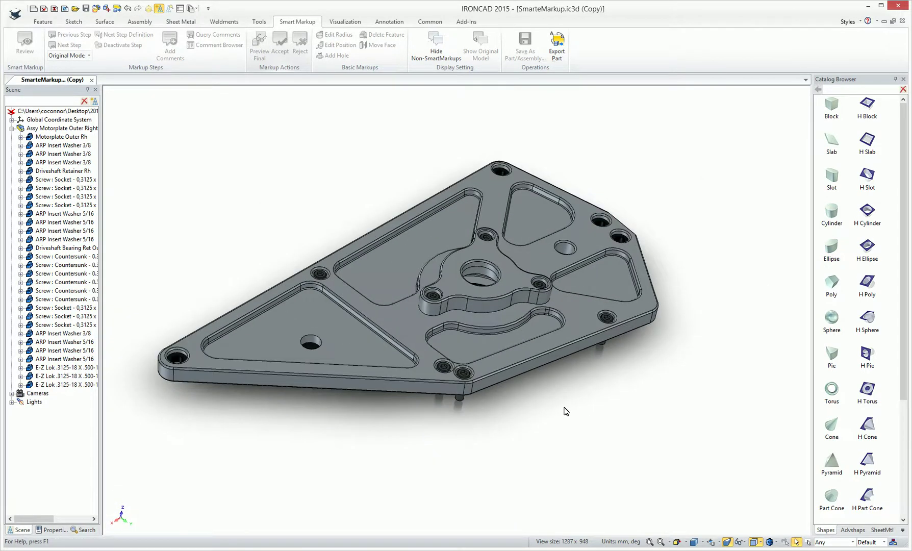
{"action": "mouse_move", "coordinate": [566, 403]}
{"action": "middle_mouse_down"}
{"action": "mouse_move", "coordinate": [530, 425]}
{"action": "mouse_move", "coordinate": [554, 376]}
{"action": "mouse_move", "coordinate": [556, 407]}
{"action": "mouse_move", "coordinate": [554, 398]}
{"action": "middle_mouse_up"}
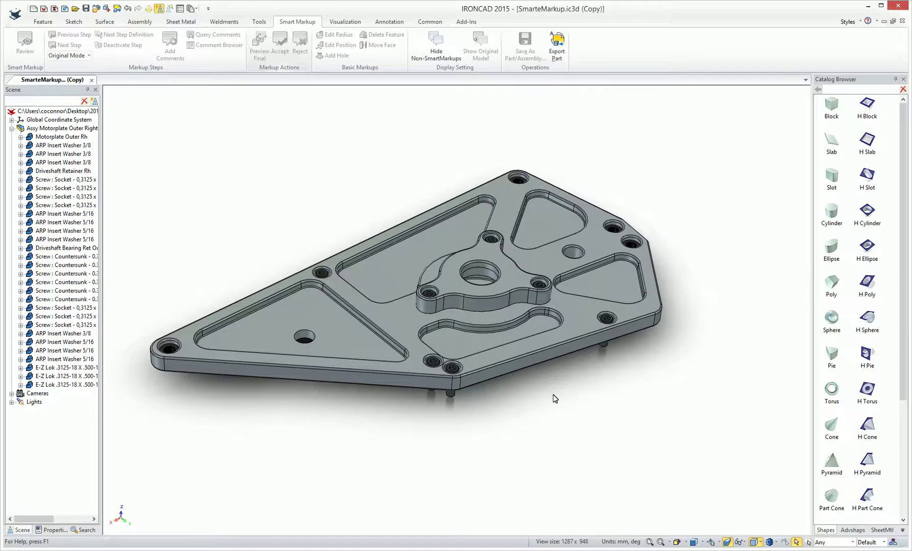